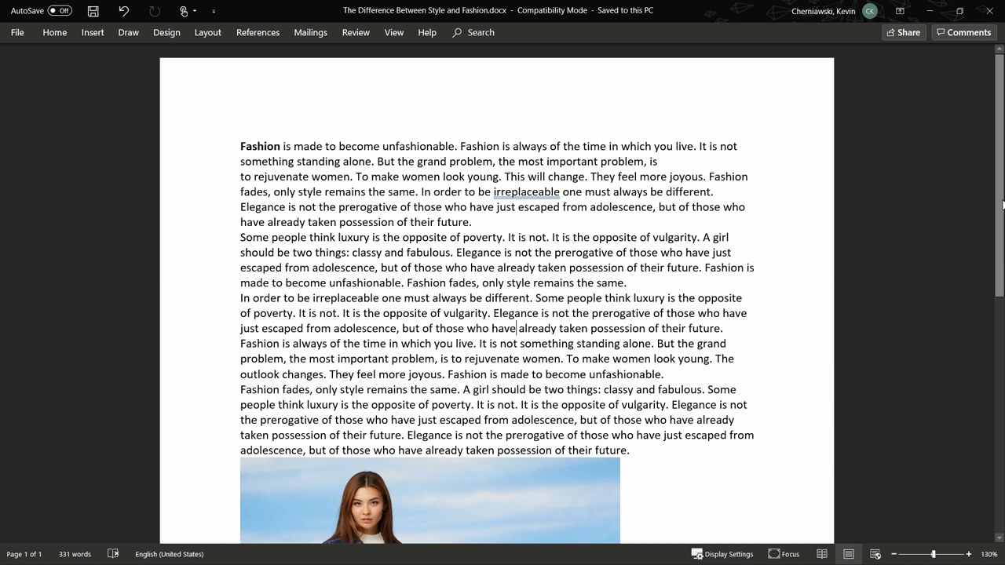
- Scroll down to the document's photo, then view the Word file info: size, word count and author
left_click_drag(992, 267, 991, 408)
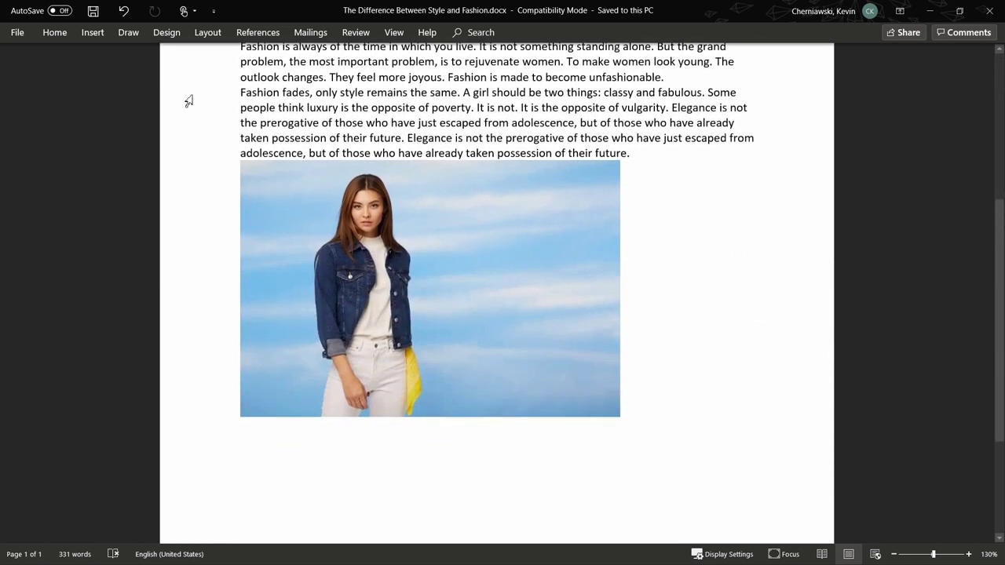
left_click(19, 35)
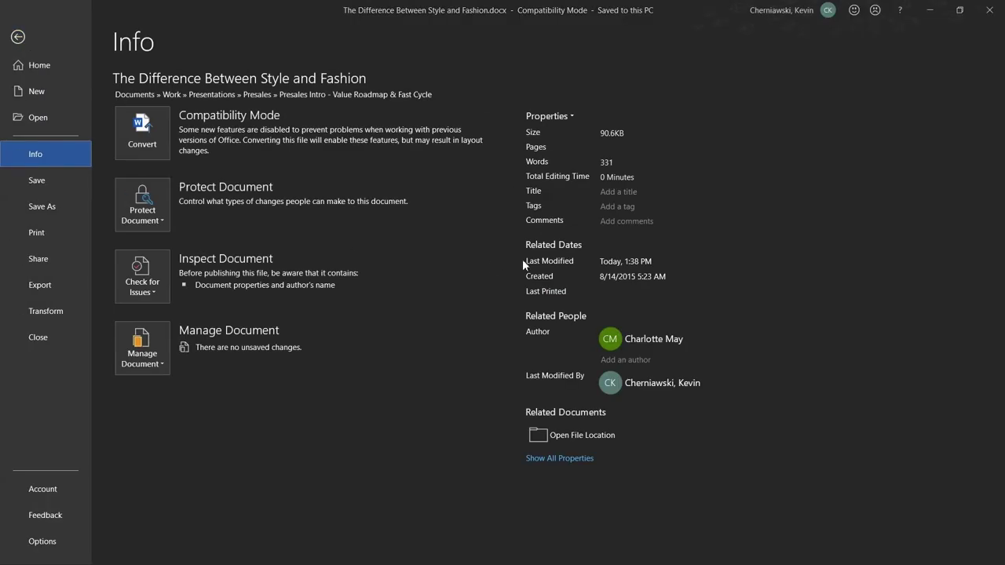
mouse_move(680, 345)
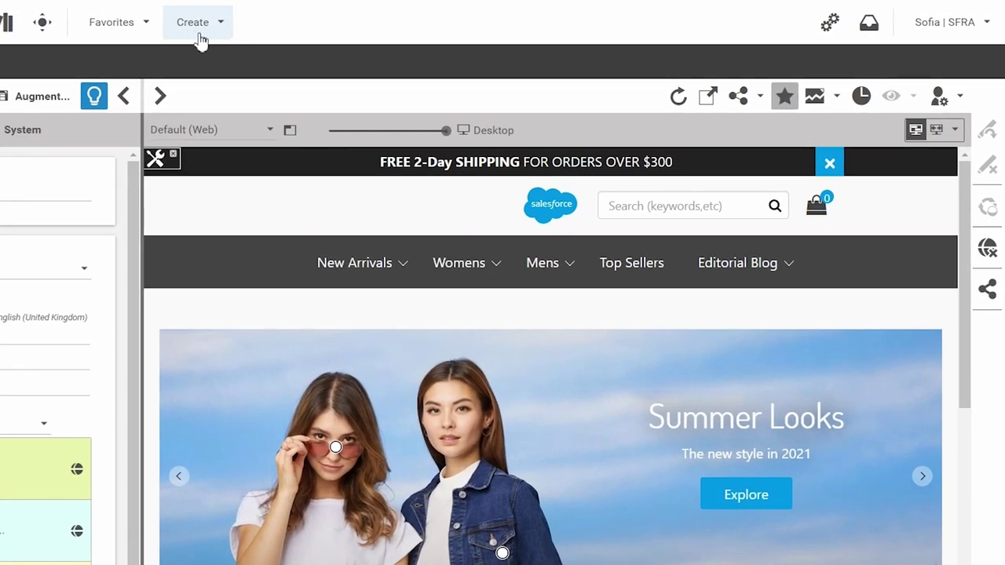
- Upload the Word .docx into the English UK folder and open the new article 'The Difference Between Style and Fashion'
left_click(218, 41)
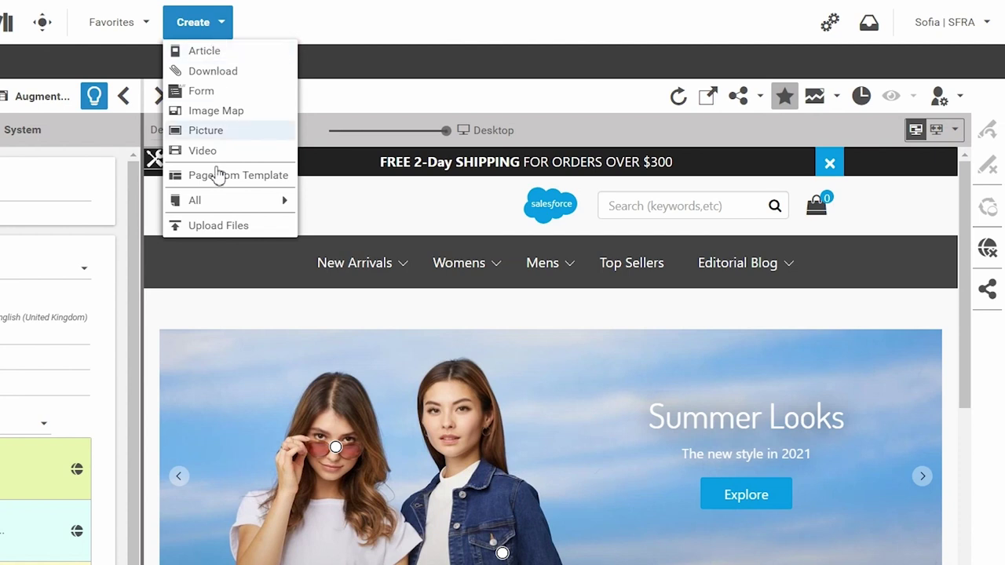
left_click(210, 228)
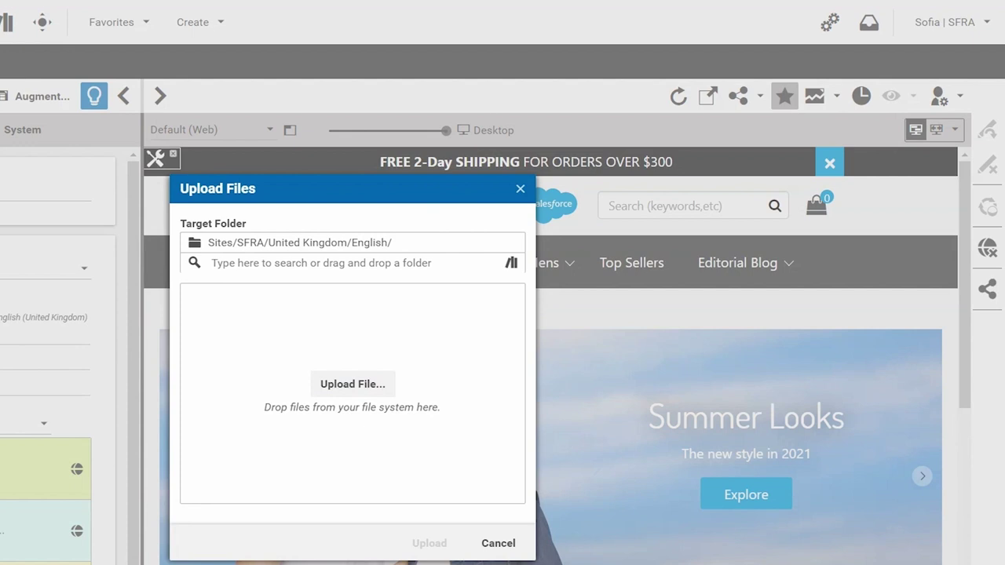
left_click_drag(32, 450, 247, 423)
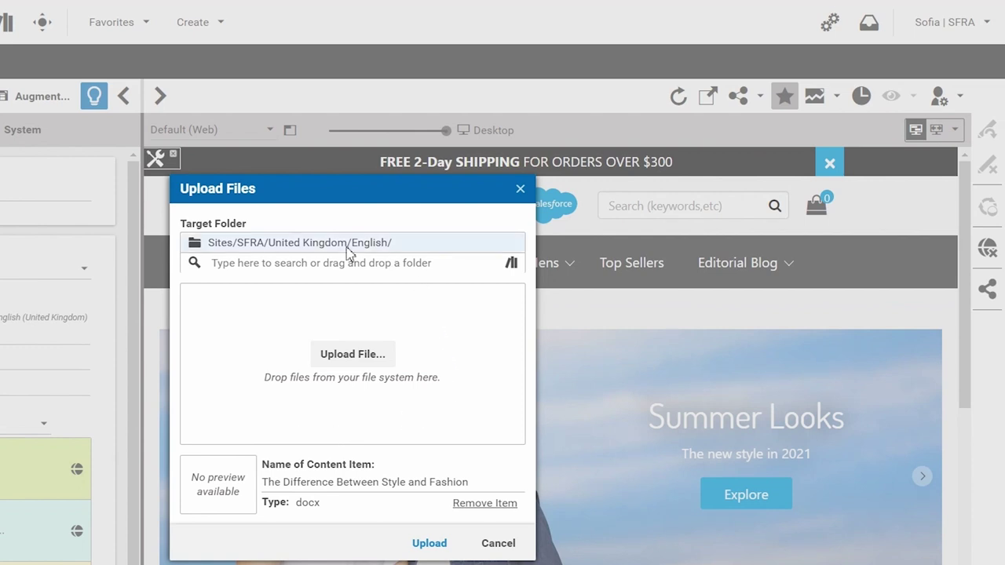
left_click(433, 543)
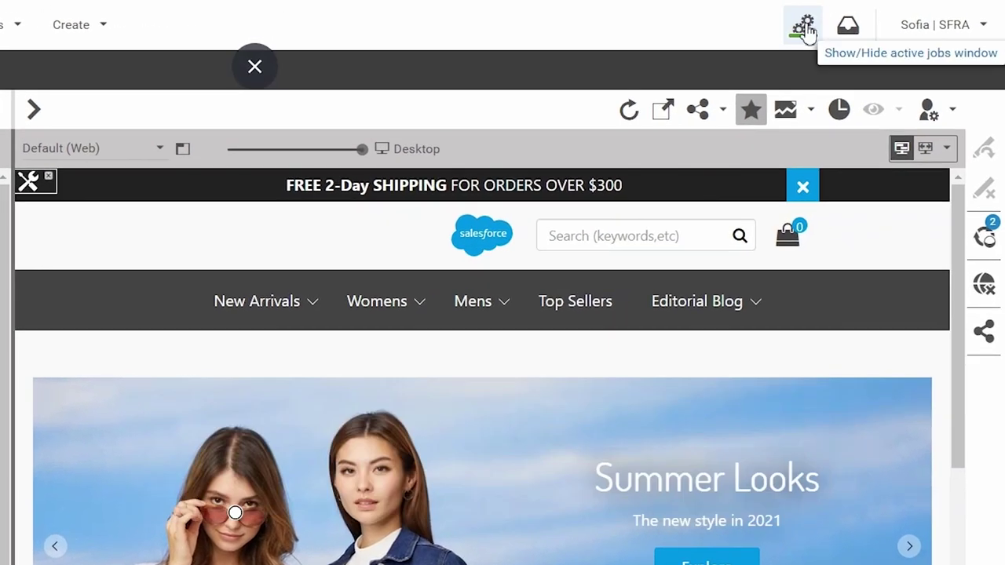
left_click(806, 32)
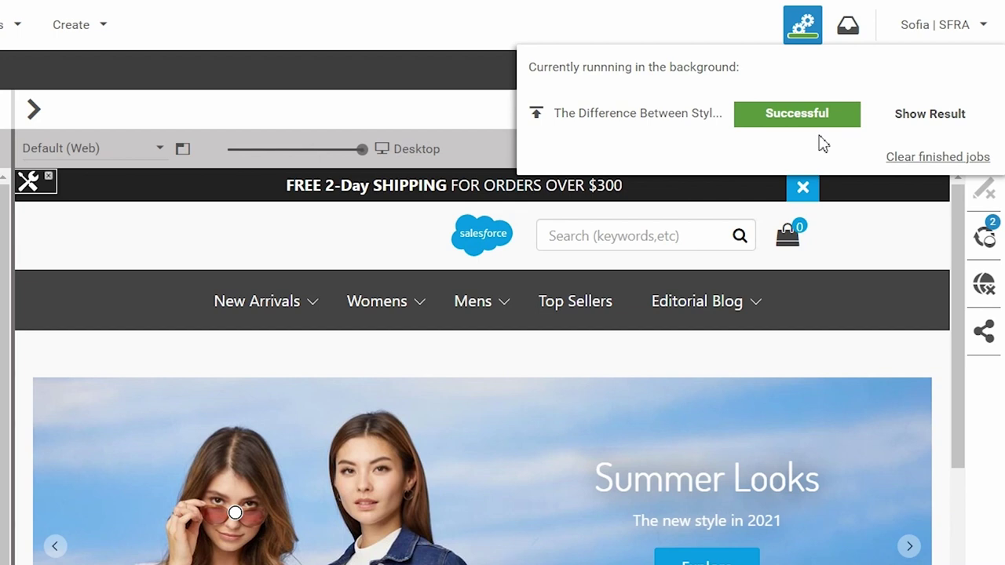
left_click(928, 132)
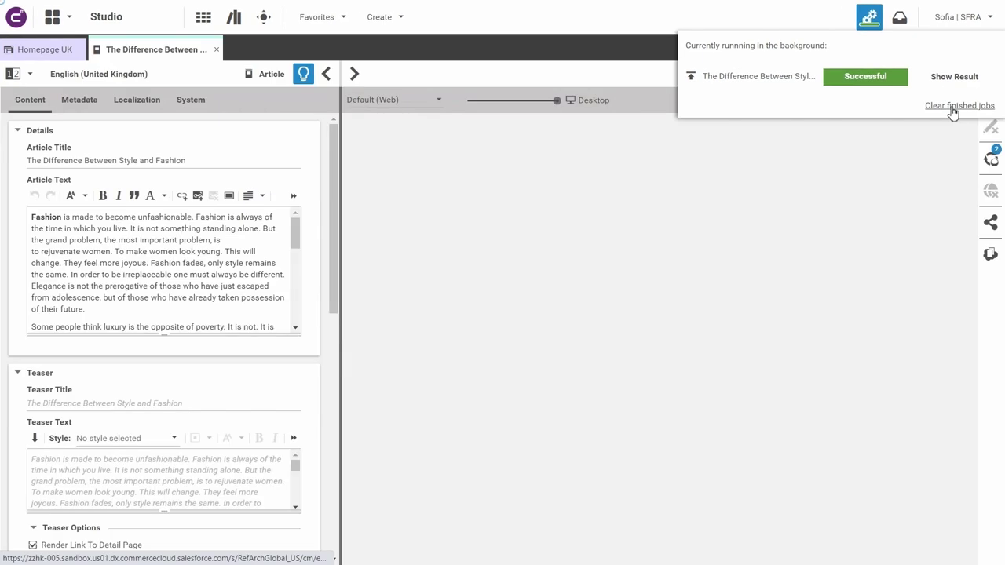
left_click(951, 112)
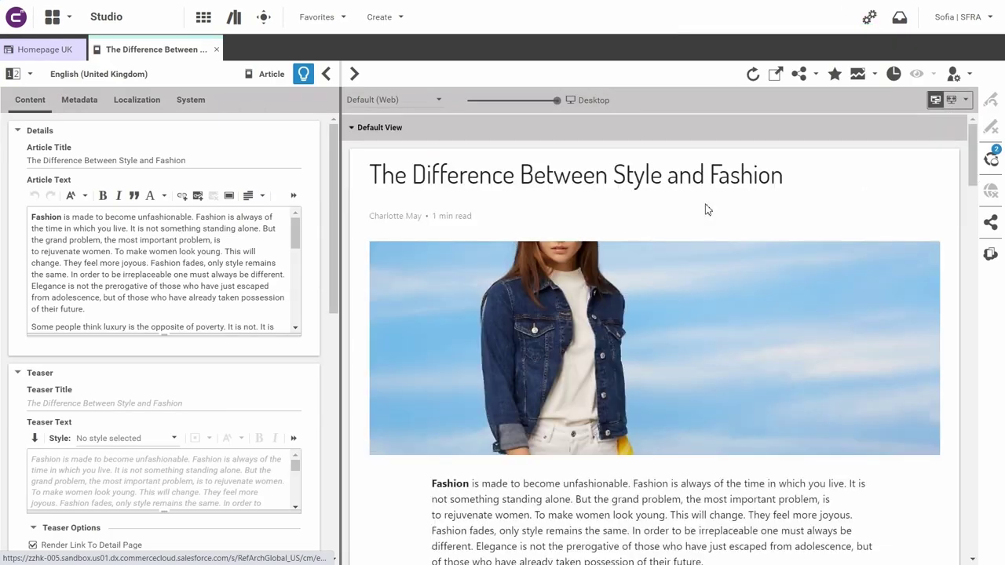
scroll(703, 214, "down", 2)
scroll(583, 298, "down", 5)
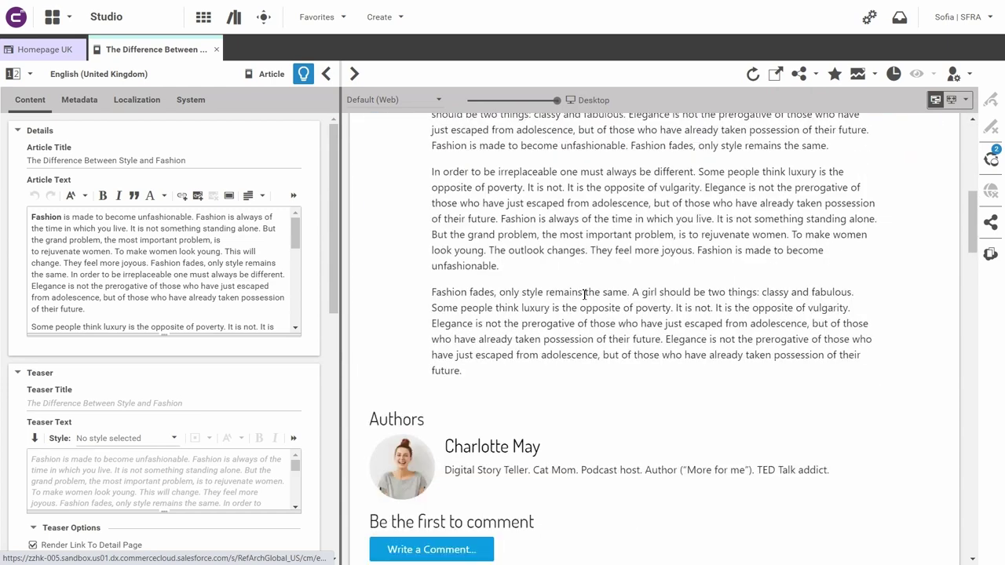
scroll(583, 298, "up", 6)
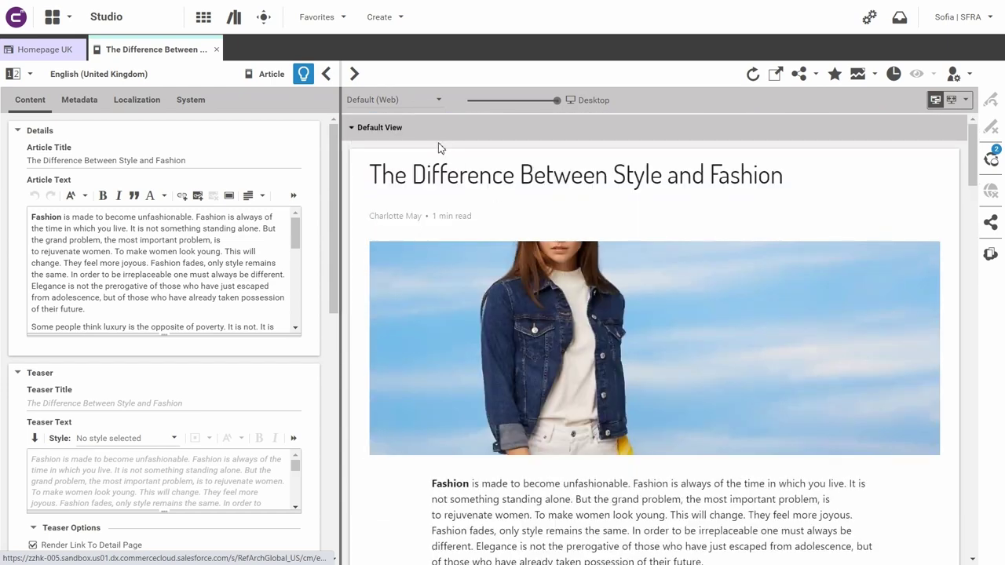
left_click(437, 128)
left_click(440, 162)
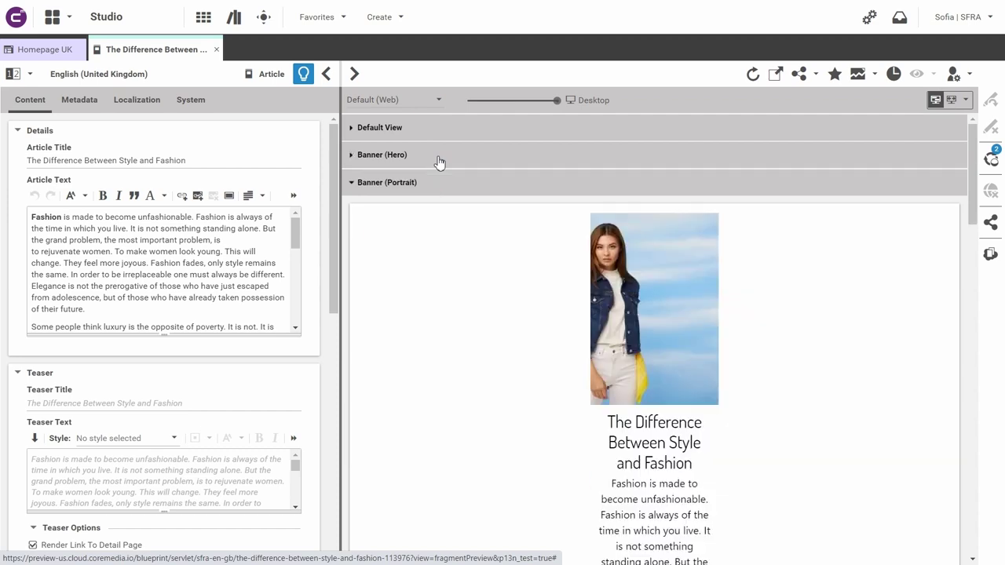
left_click(371, 157)
left_click(373, 130)
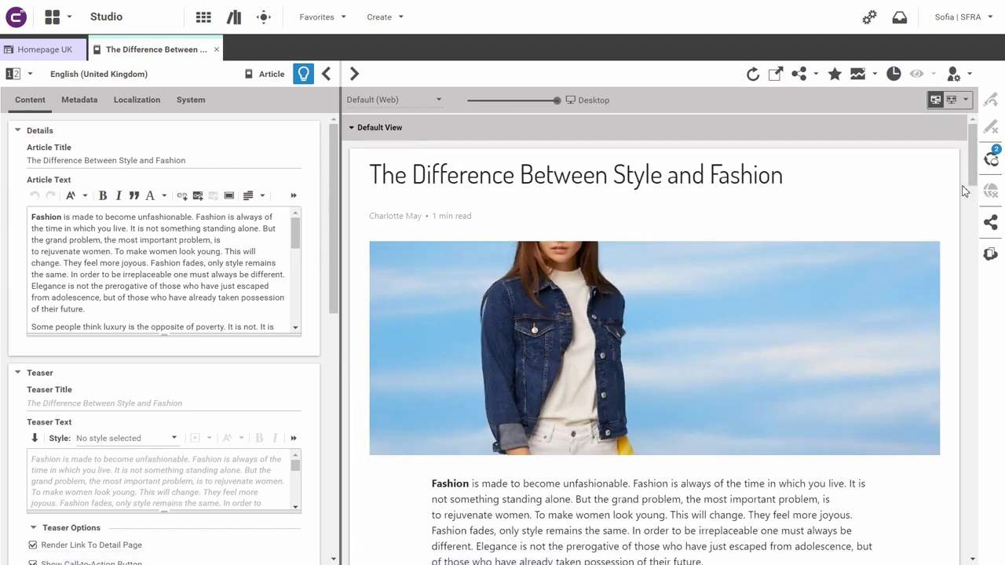
left_click_drag(972, 180, 977, 265)
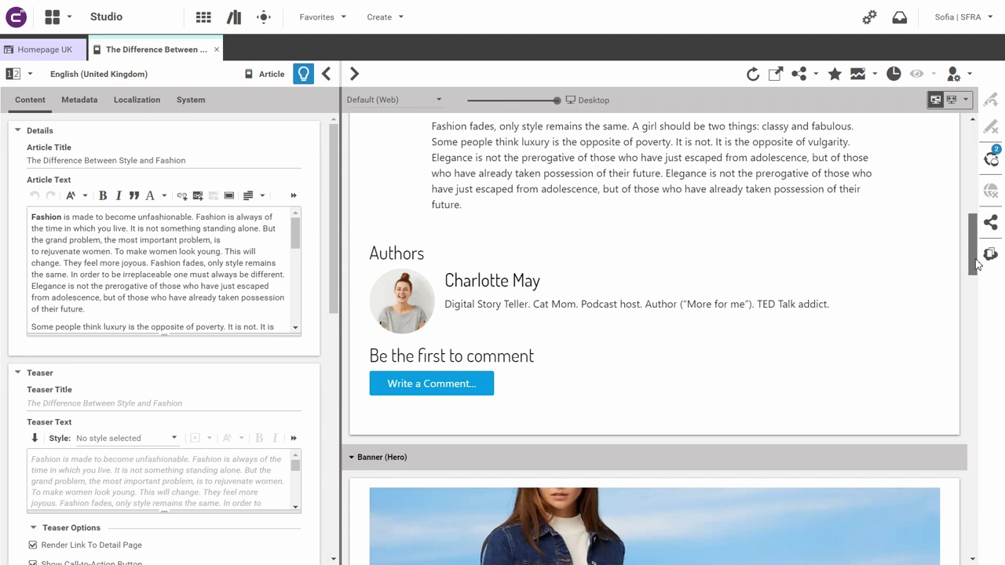
left_click_drag(977, 265, 972, 168)
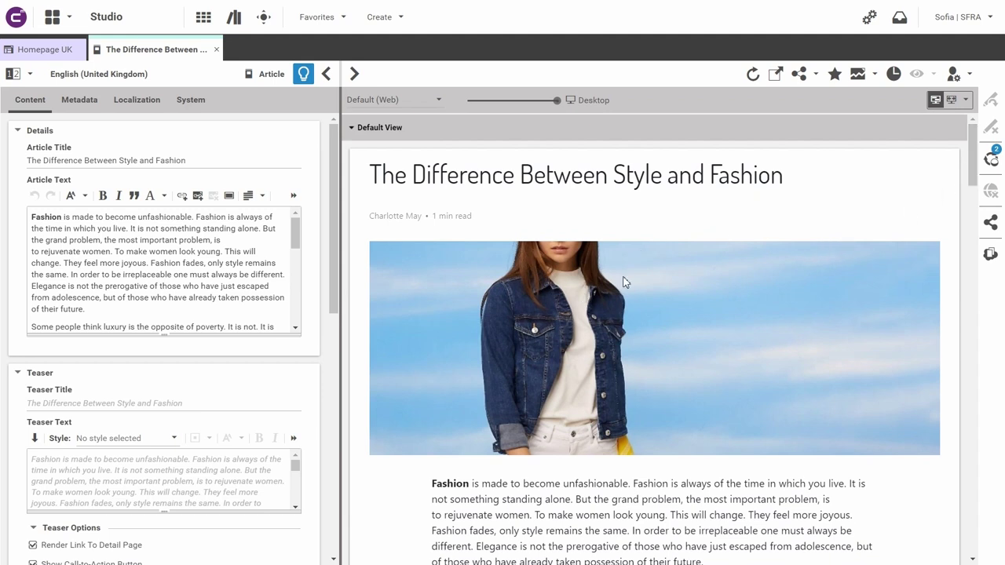
- Open the article's hero picture in its own tab and move its focal point onto the woman's upper body
right_click(544, 328)
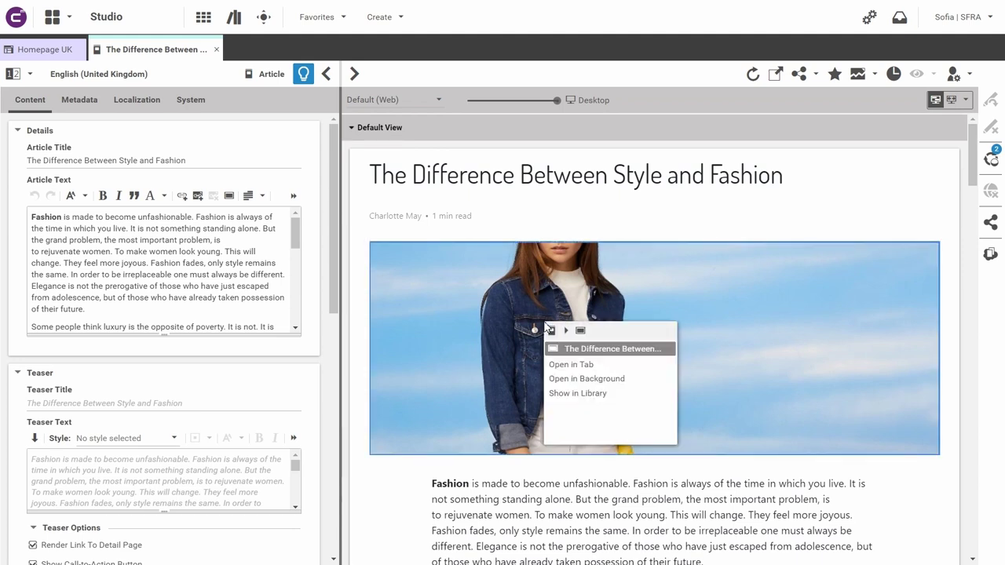
left_click(559, 364)
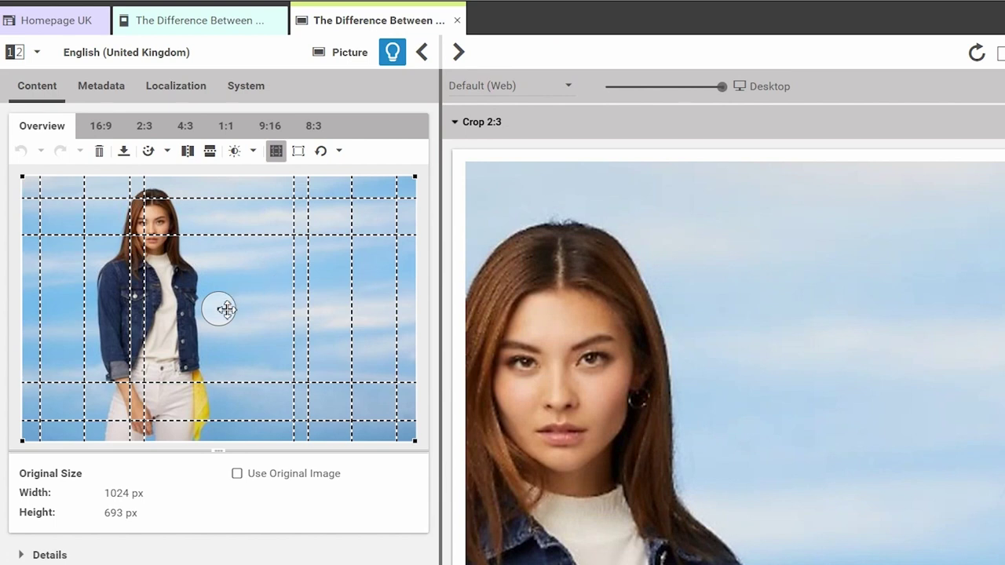
left_click_drag(219, 308, 158, 272)
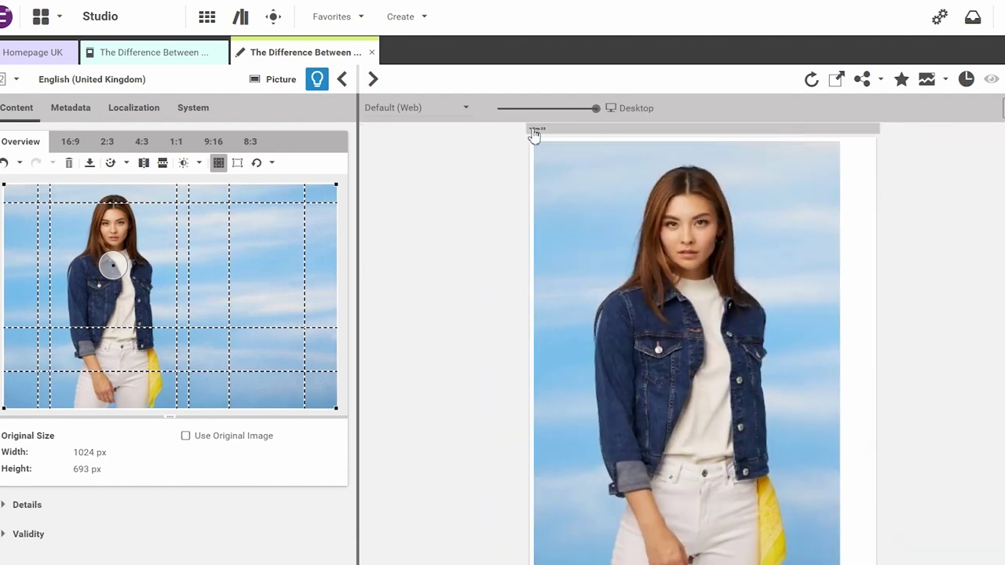
- Move the 8:3 crop up to the top of the image, finish editing, and return to the article
left_click(536, 129)
left_click(534, 140)
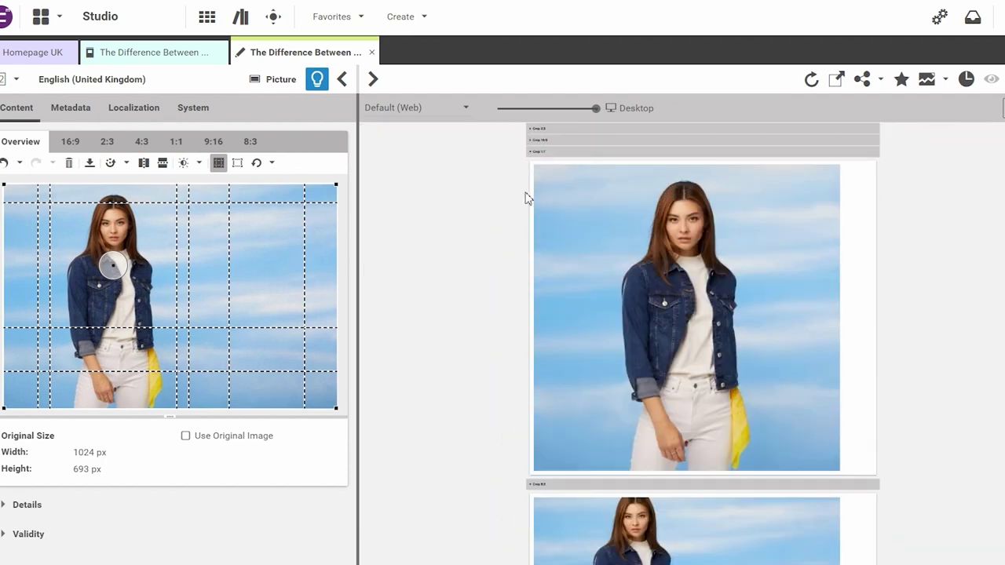
left_click(534, 153)
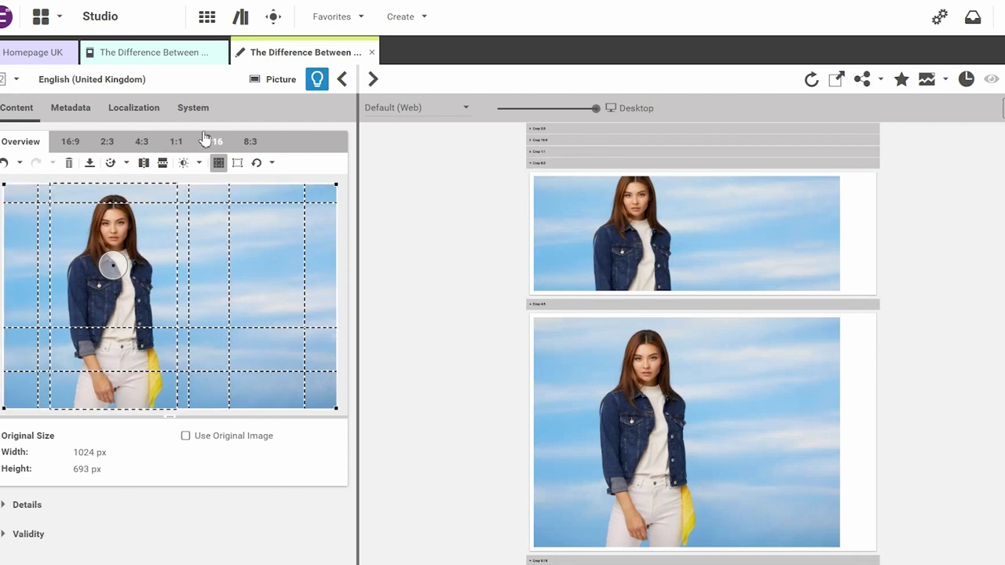
left_click(245, 144)
left_click_drag(171, 254, 165, 240)
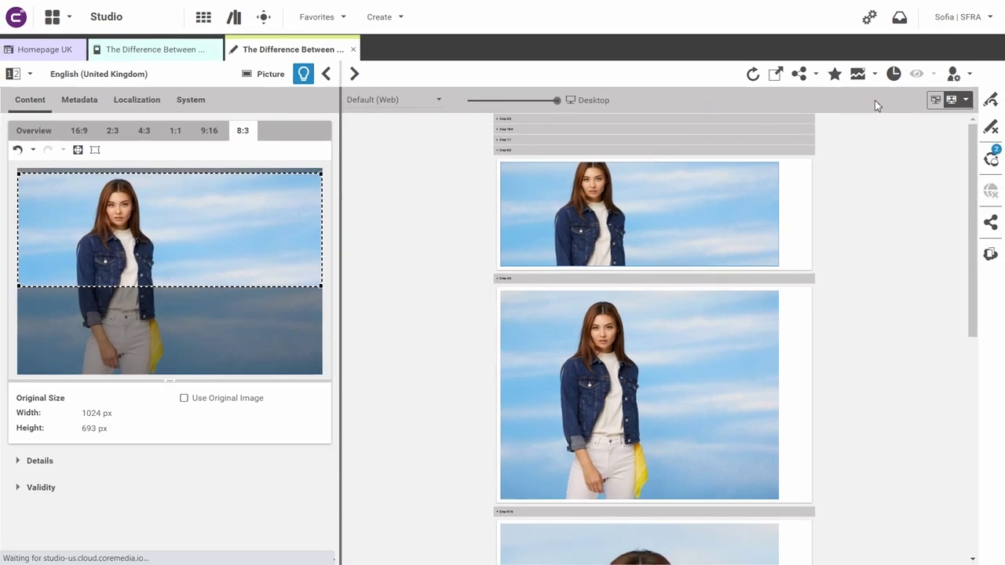
left_click(992, 103)
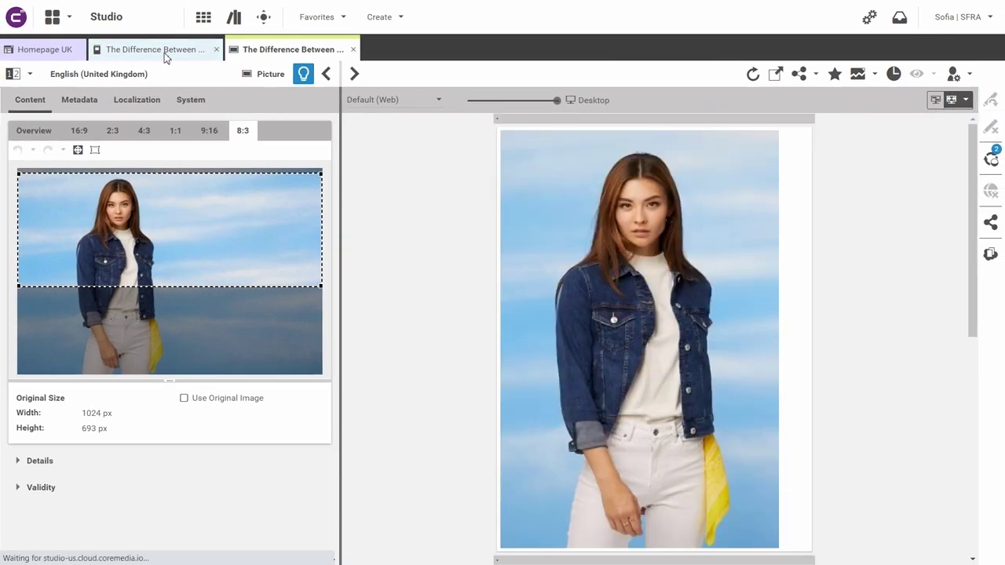
left_click(167, 55)
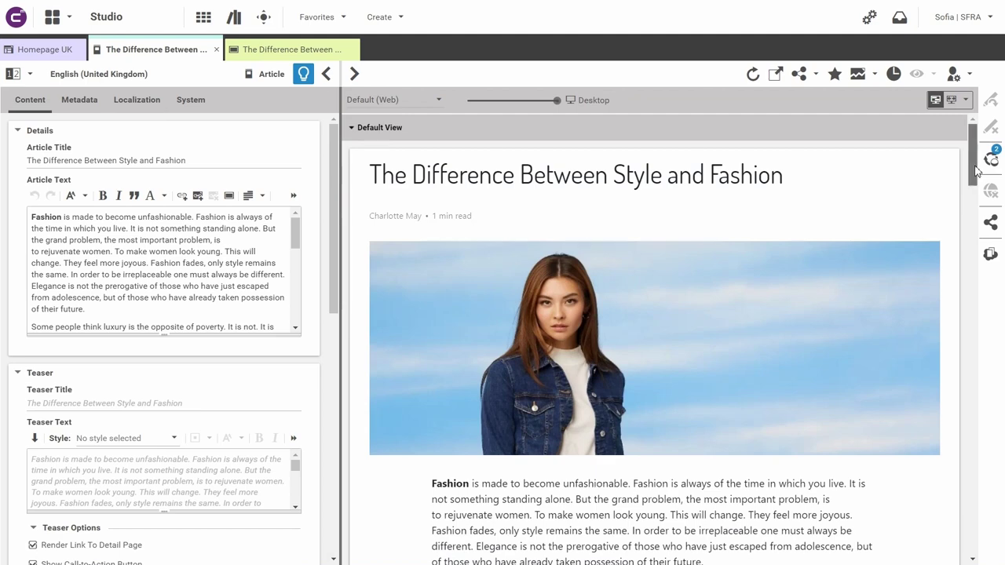
- Trim the teaser text to 'Fashion is made to become unfashionable.' and set the call-to-action to 'Read More'
mouse_move(977, 171)
left_mouse_down()
mouse_move(973, 232)
mouse_move(974, 171)
left_mouse_up()
left_click(364, 128)
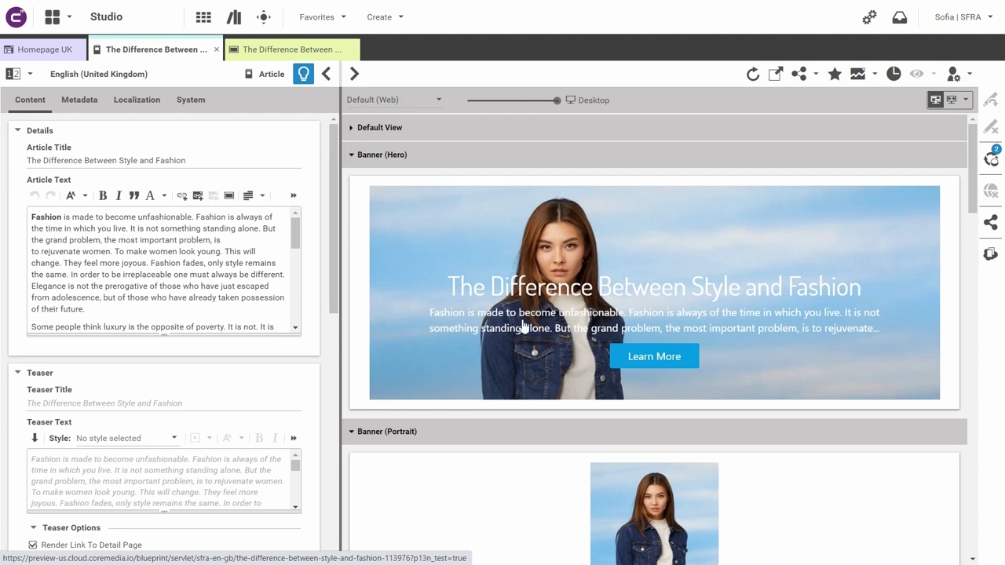
left_click_drag(336, 216, 334, 263)
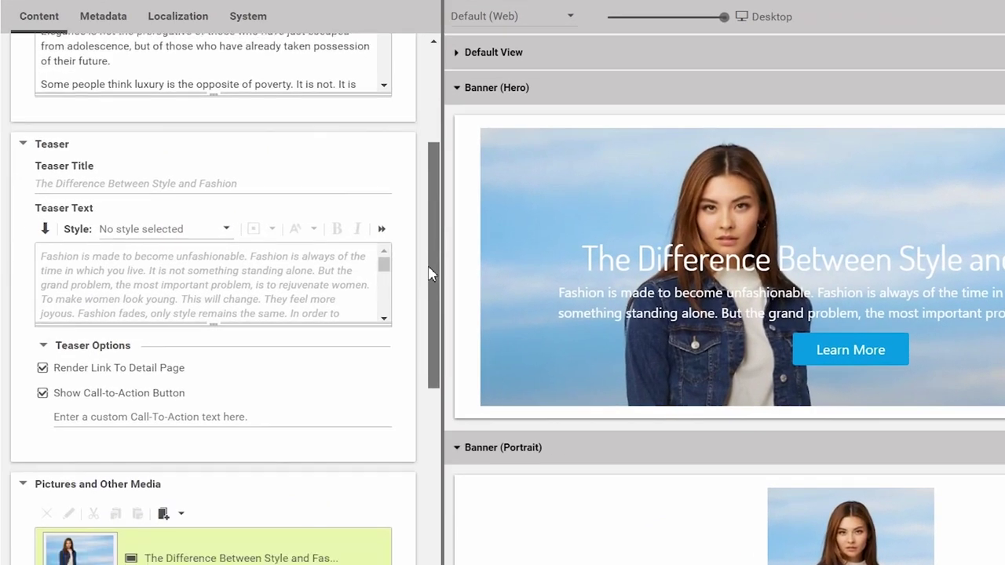
scroll(385, 242, "down", 1)
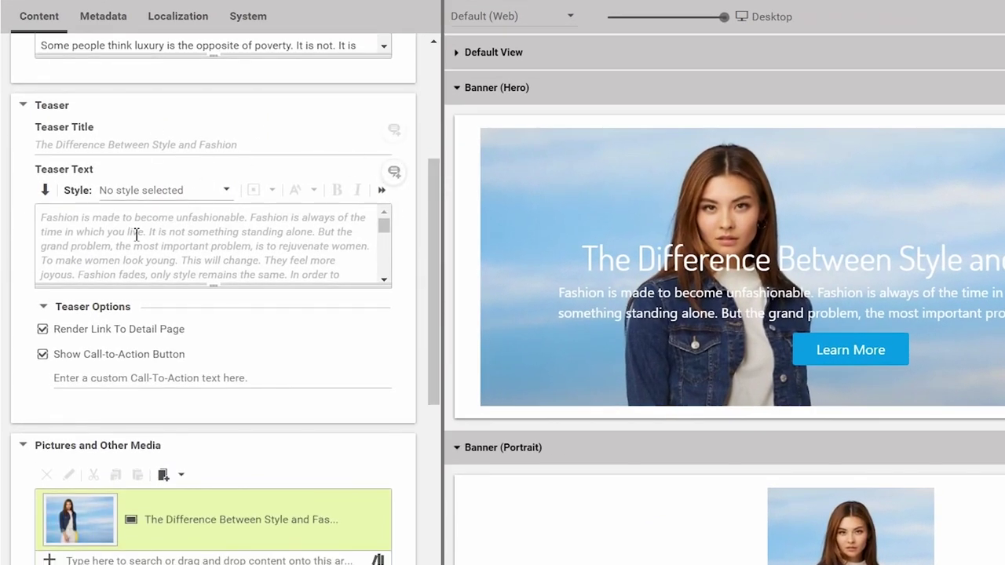
triple_click(250, 223)
left_click_drag(253, 224, 299, 313)
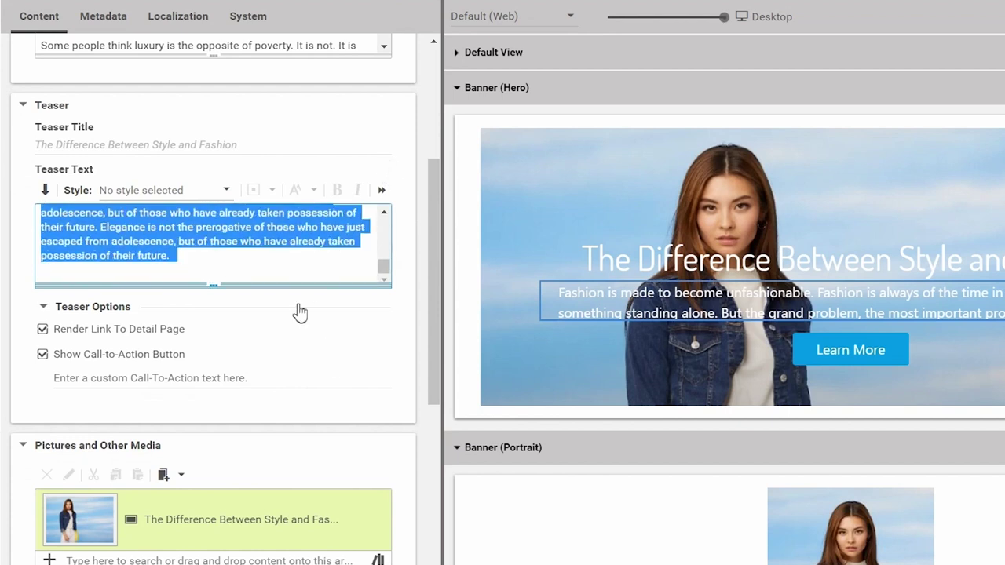
key("BackSpace")
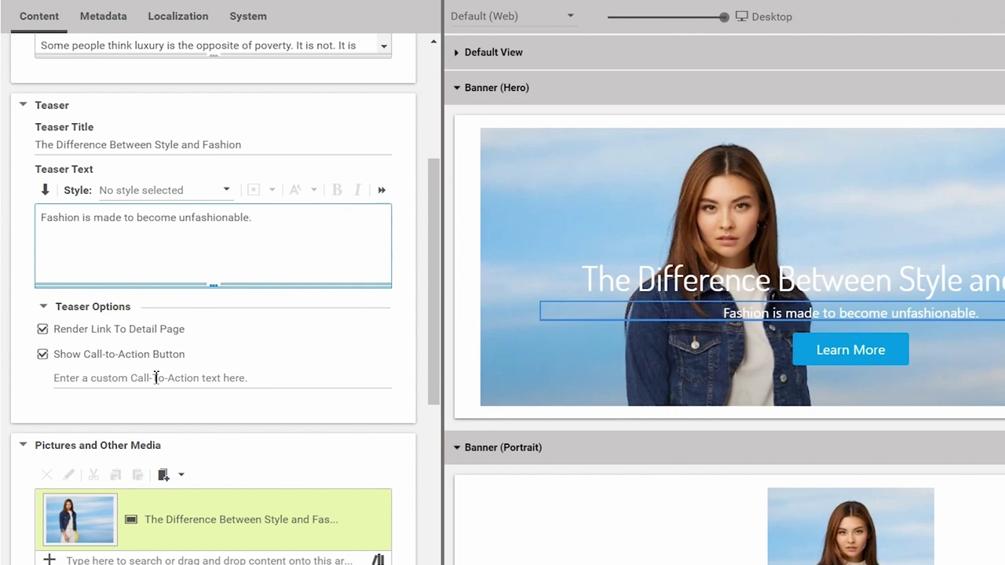
left_click(156, 378)
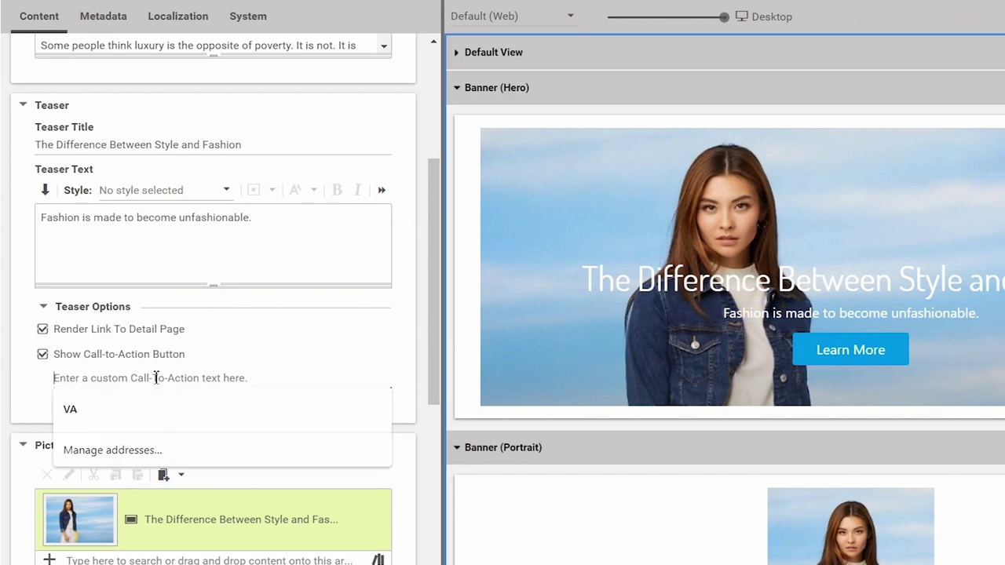
type("Read More")
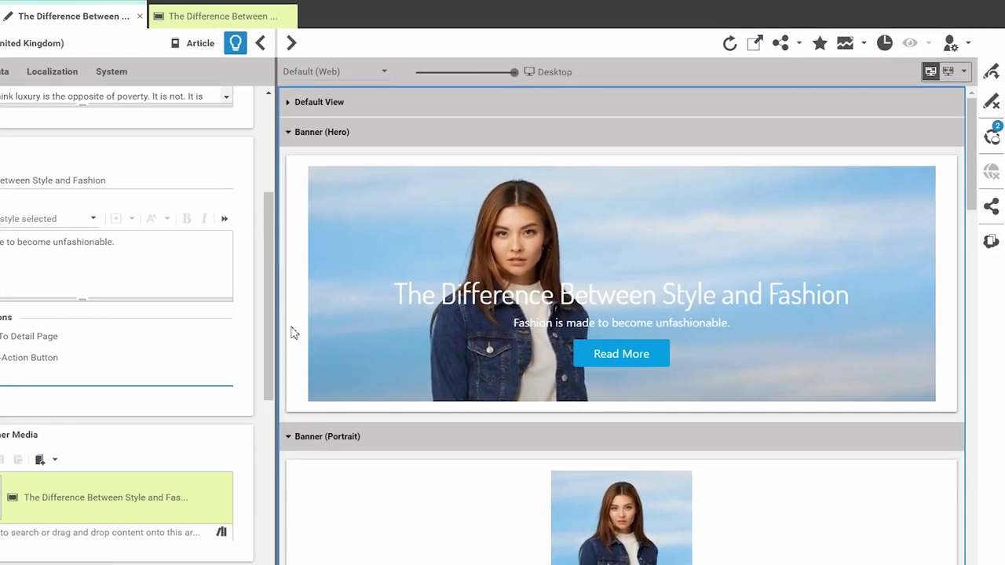
- Add a new final line to the article text with an internal link to Sunglasses (CM234505)
left_click(289, 103)
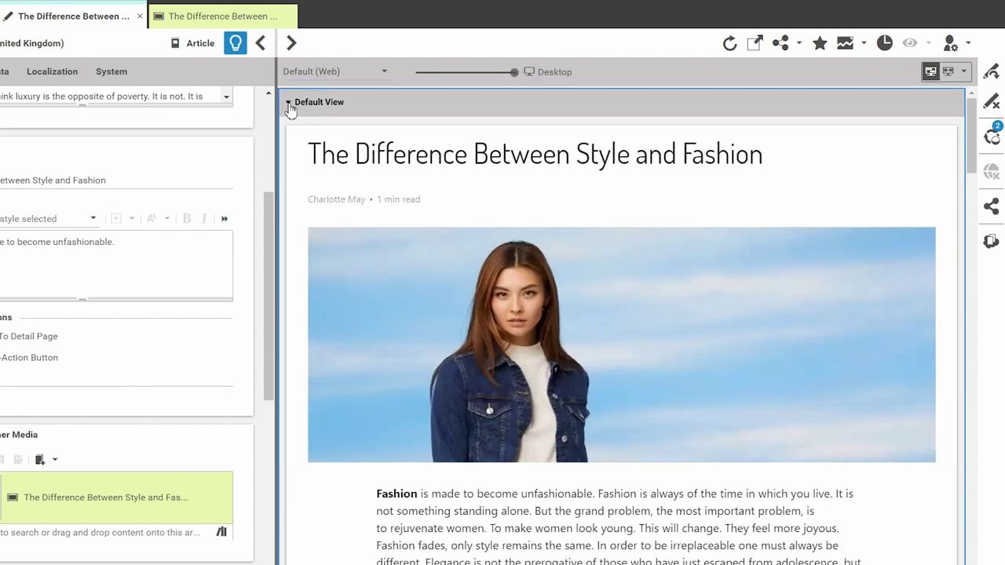
left_click_drag(970, 150, 980, 207)
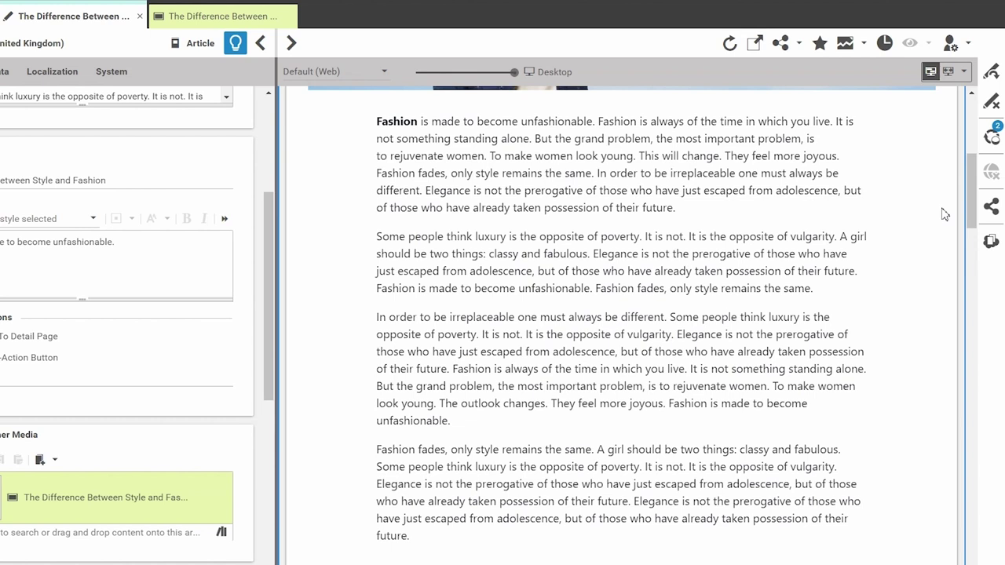
scroll(266, 193, "up", 1)
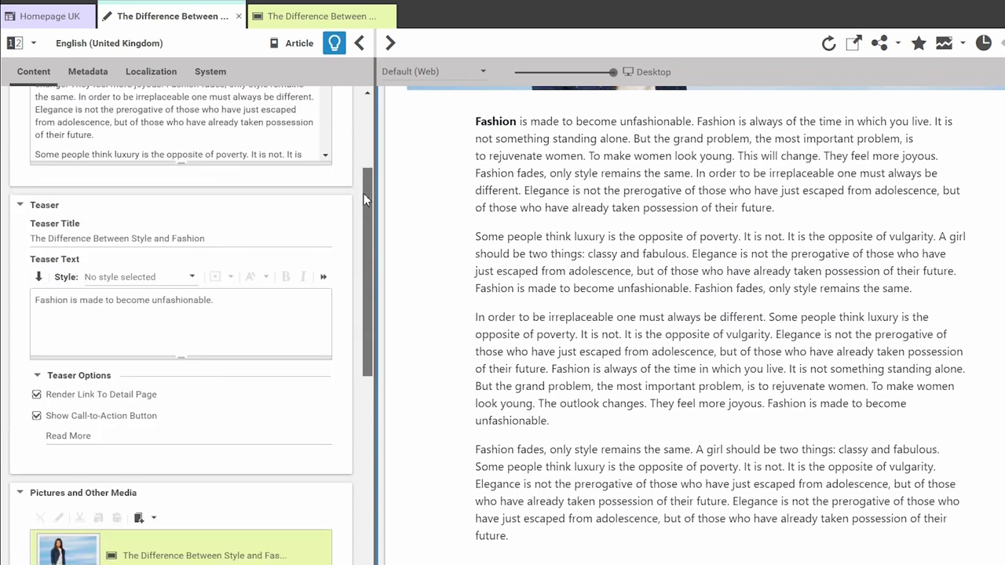
scroll(363, 193, "up", 2)
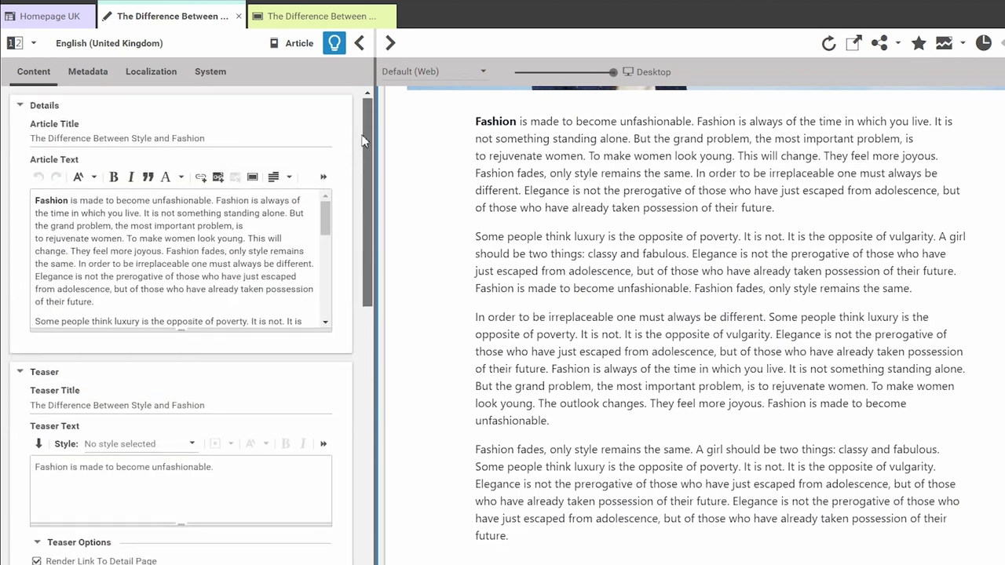
left_click(118, 304)
key("Return")
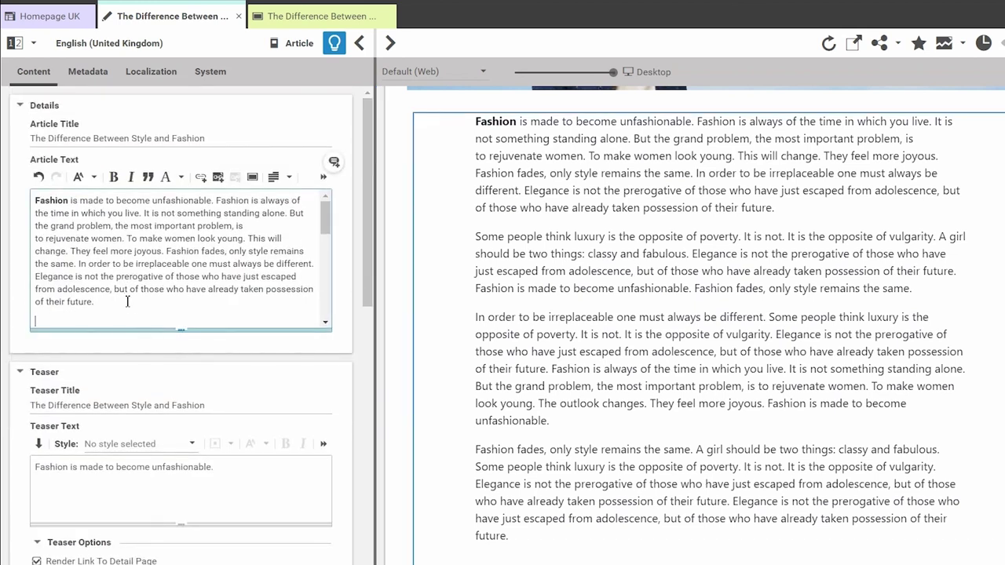
left_click(200, 176)
left_click(160, 220)
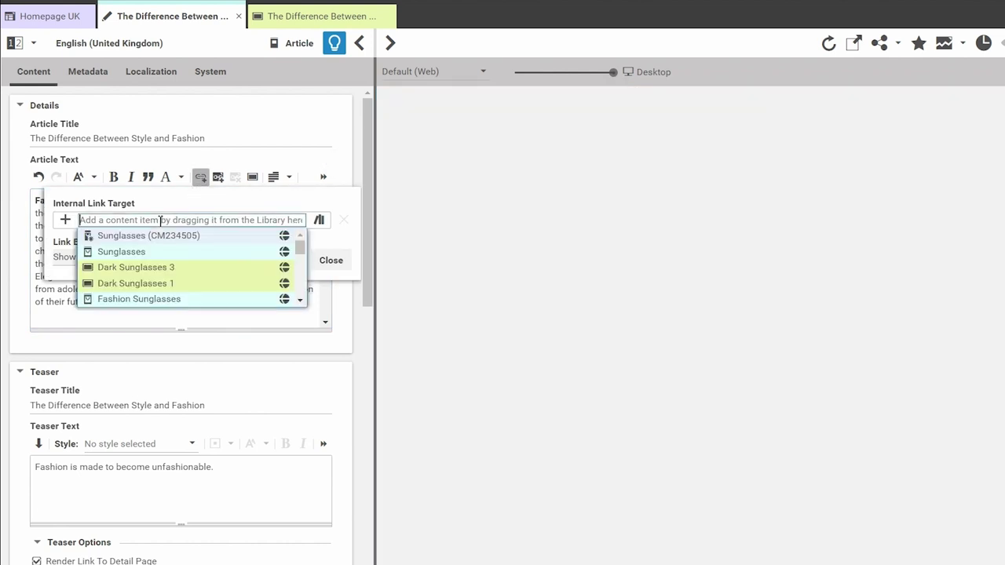
type("Sun")
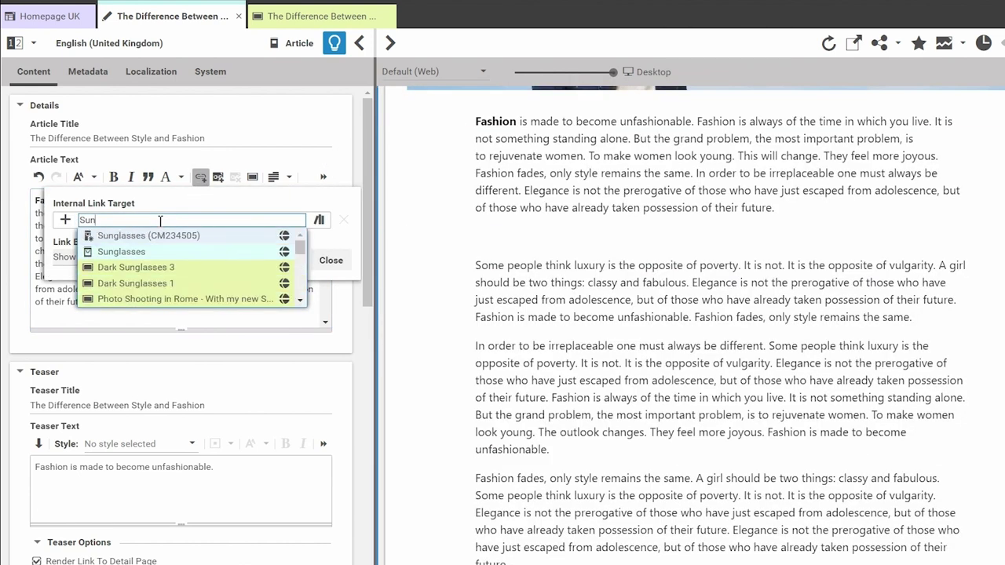
left_click(161, 236)
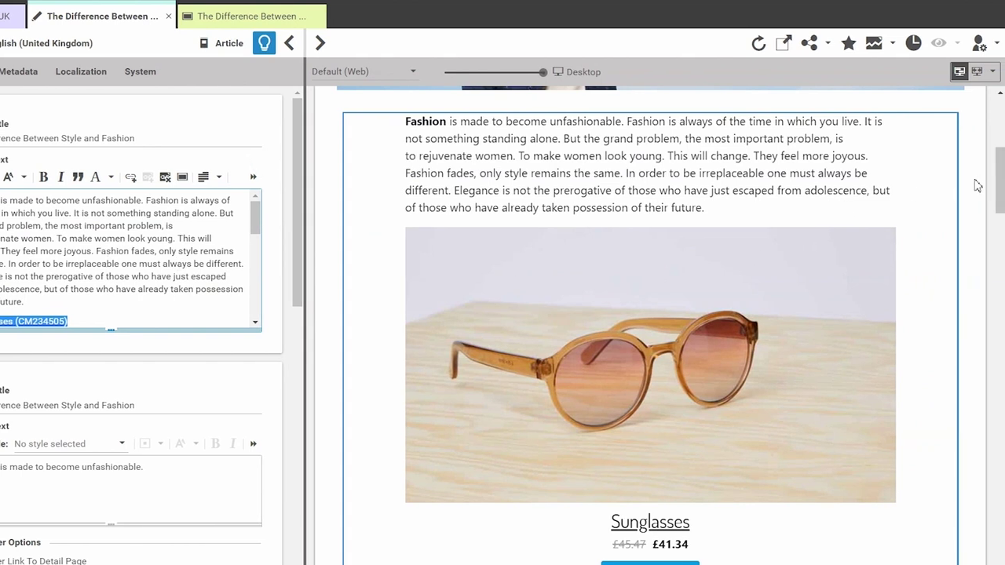
left_click_drag(994, 179, 1002, 126)
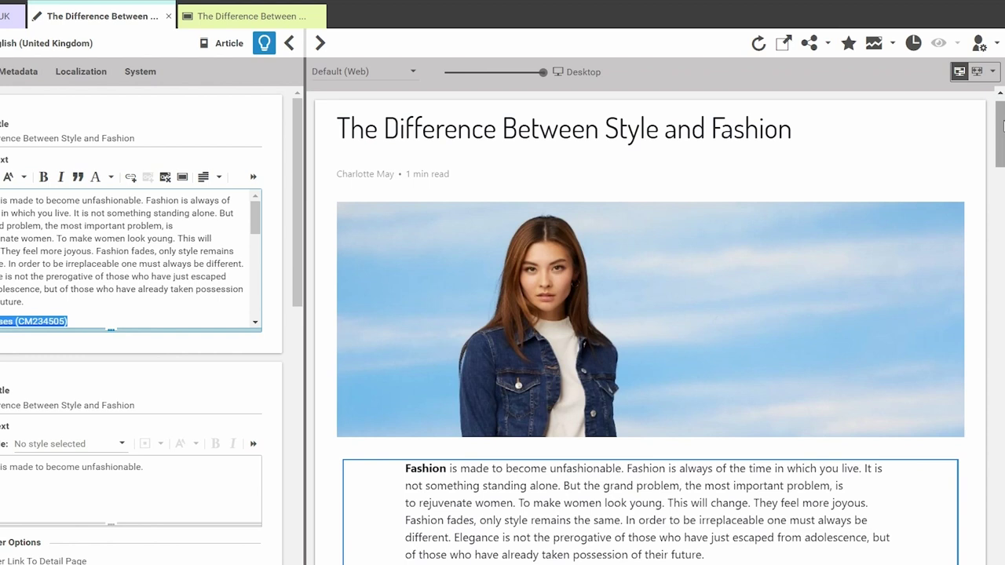
left_click_drag(1003, 126, 1003, 173)
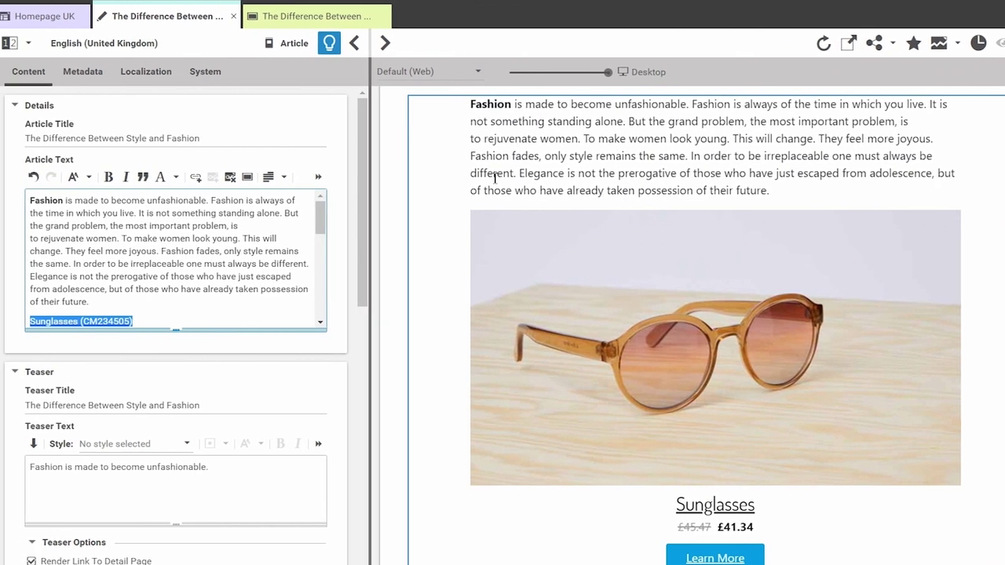
- Show the article's metadata with suggested tags and expand the Search Engine Optimization settings
left_click(88, 76)
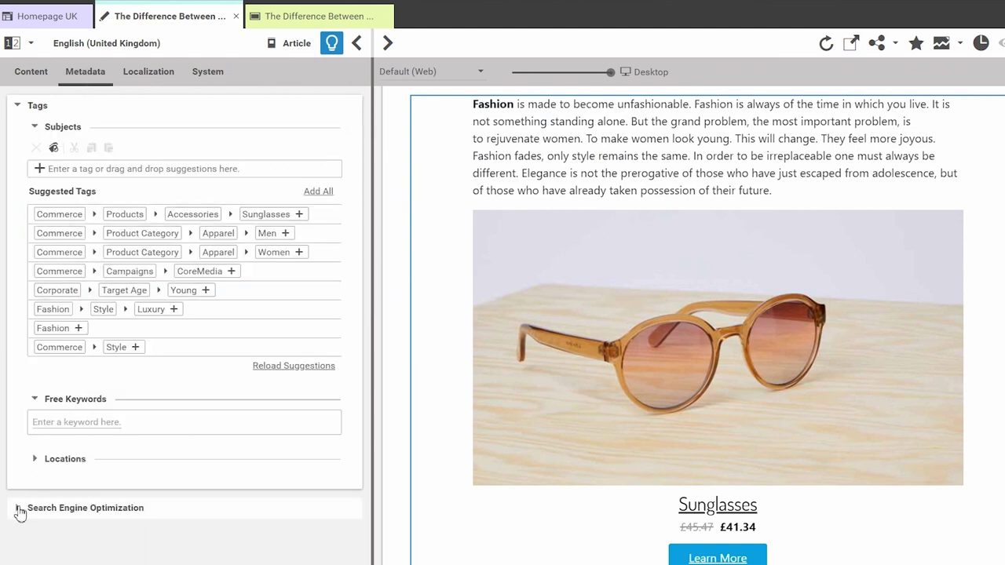
left_click(19, 508)
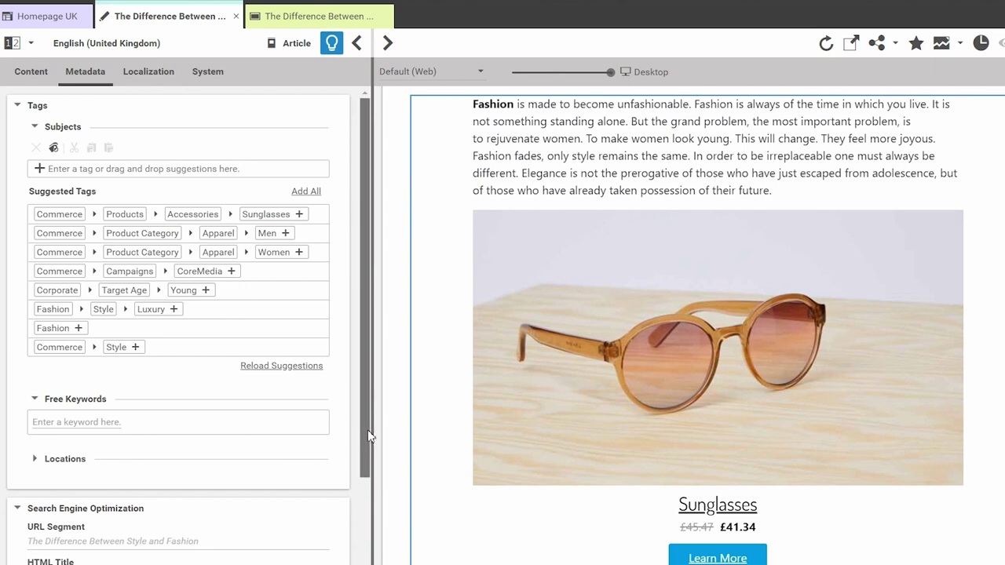
left_click_drag(365, 446, 374, 420)
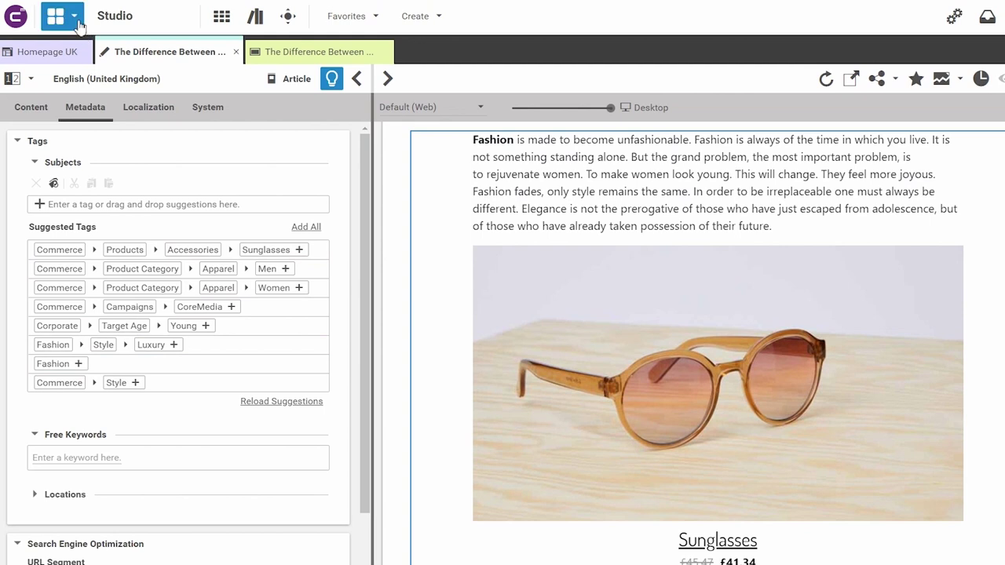
- Open the Tags app, browse the Summer tag in the tree, then return to the article
left_click(73, 17)
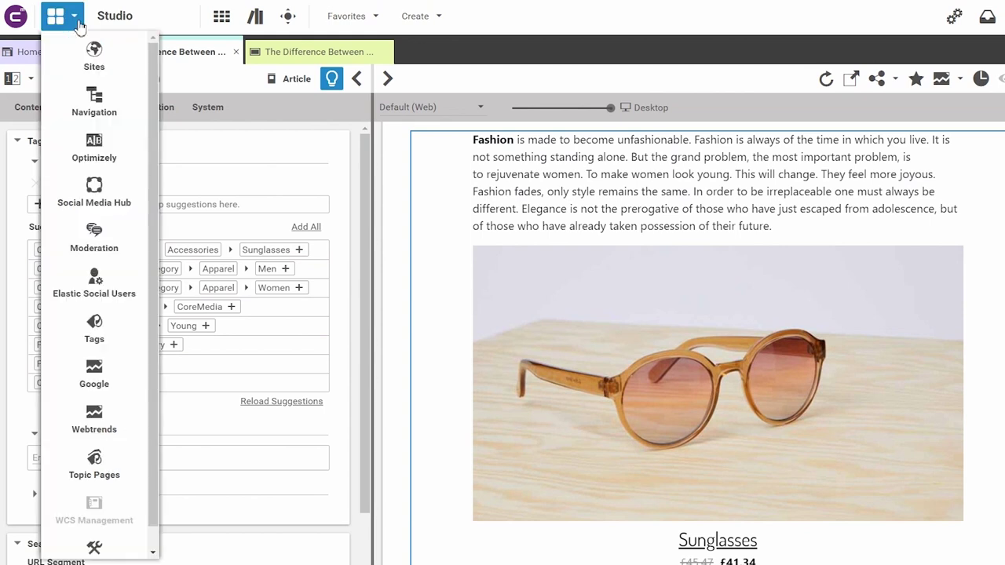
left_click(113, 330)
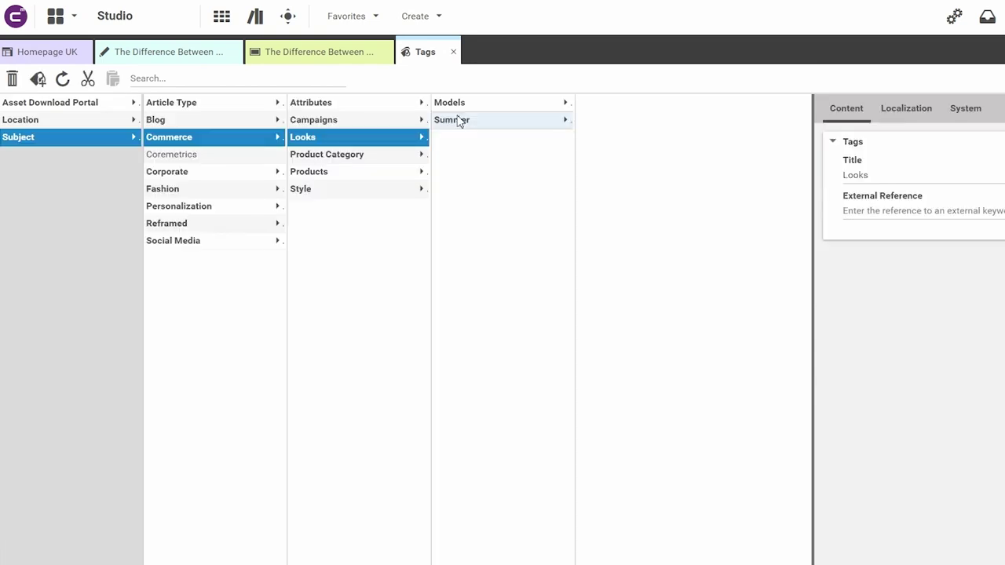
left_click(457, 119)
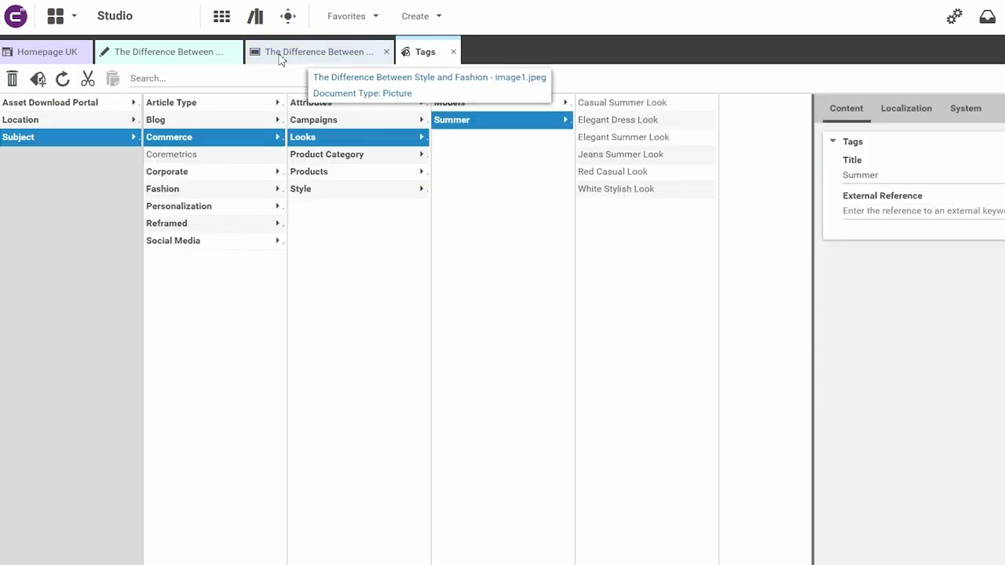
left_click(179, 55)
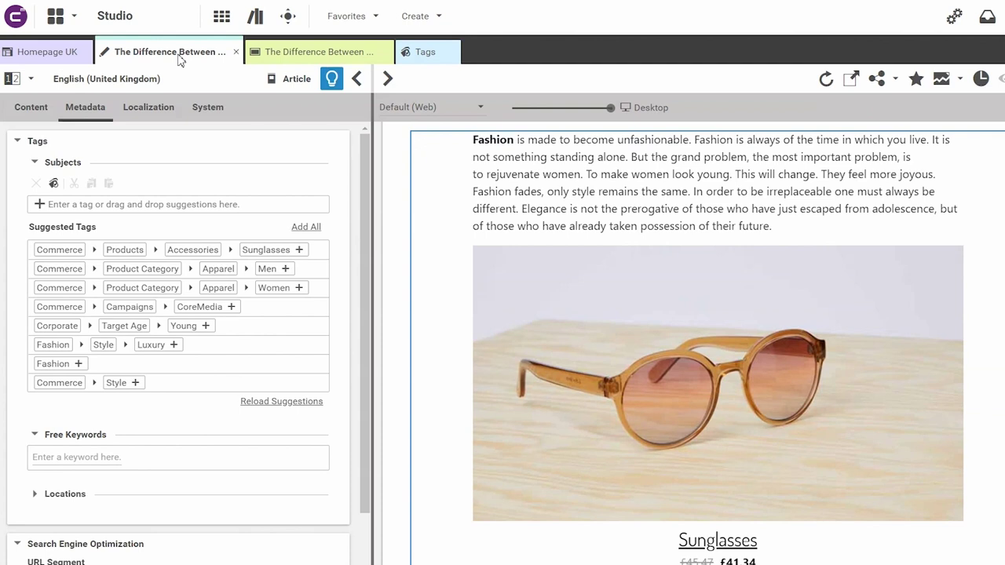
- Add all suggested subject tags, then search 'Break' and add Article Type › Breaking News
left_click(302, 227)
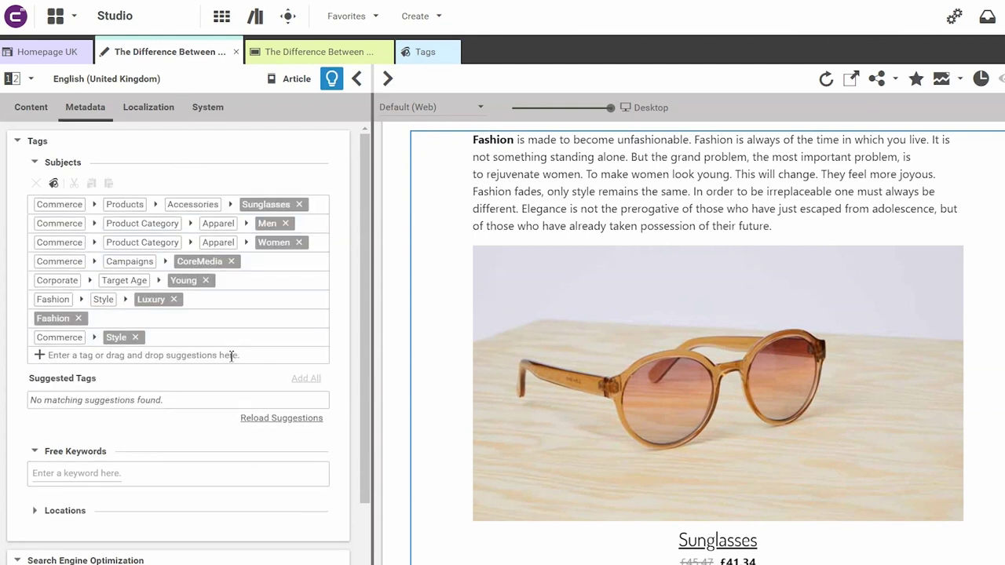
left_click(231, 356)
type("Break")
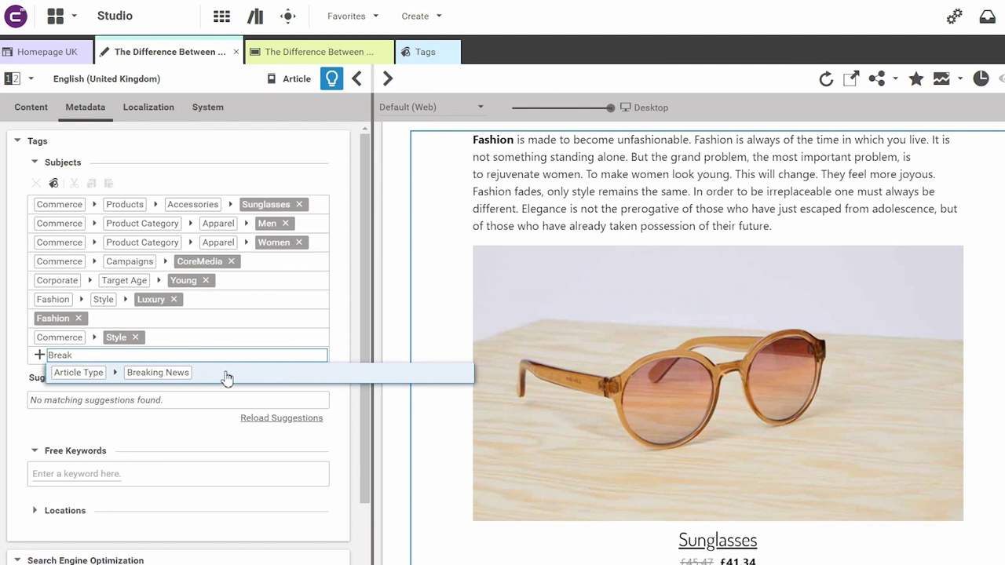
left_click(226, 377)
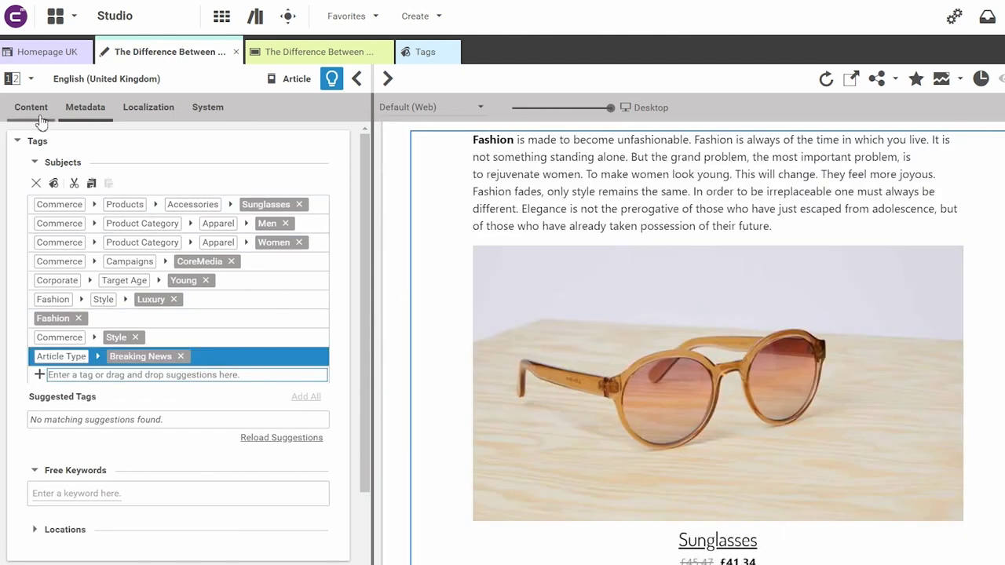
- Open the article's Feedback Hub and load its related content suggestions
left_click(32, 110)
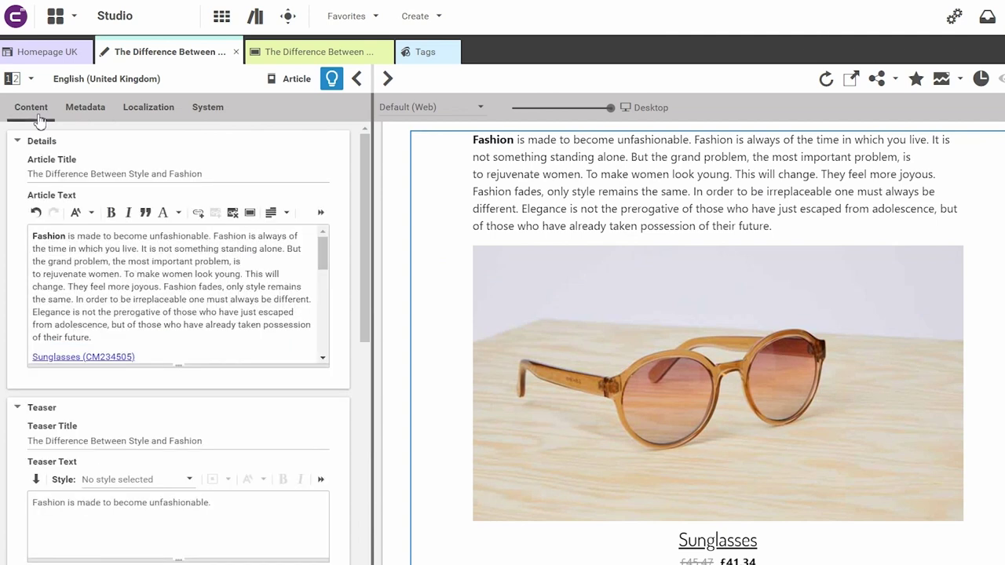
left_click(332, 79)
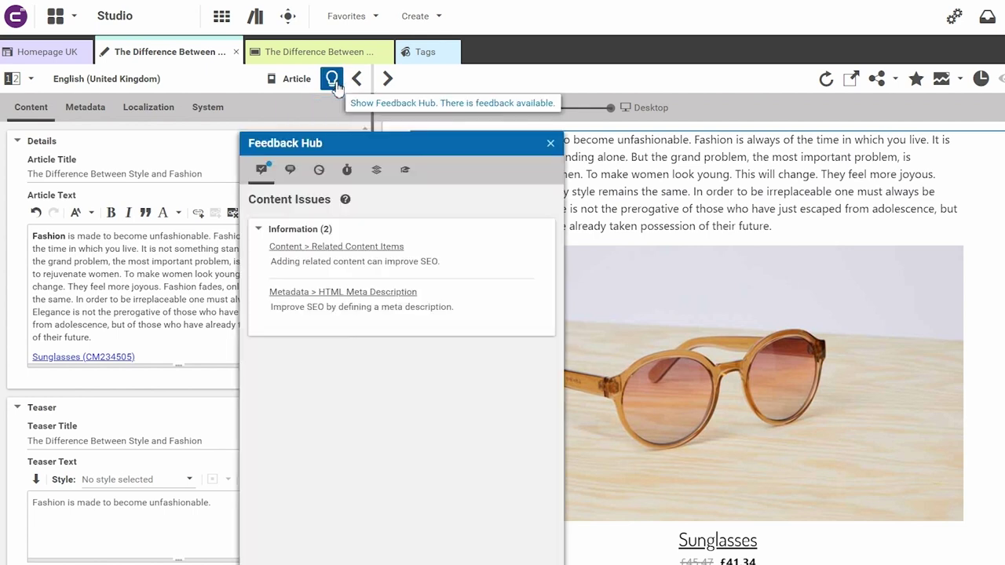
left_click_drag(370, 146, 394, 124)
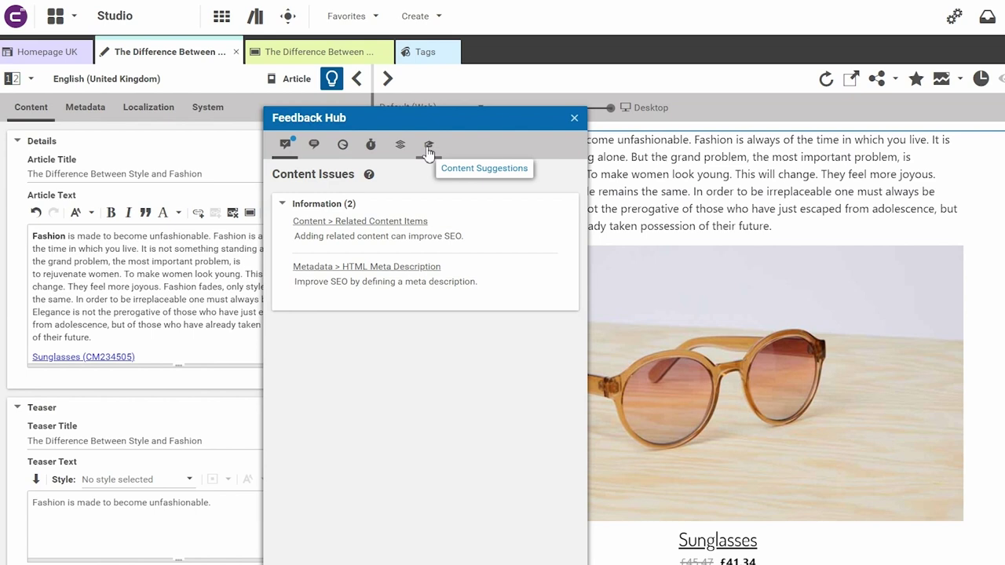
left_click(428, 149)
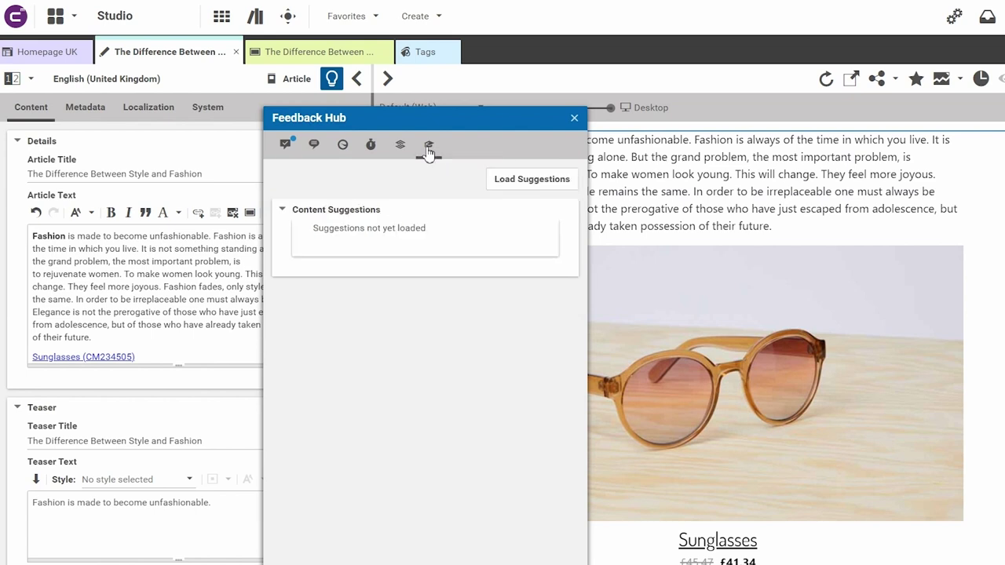
left_click(536, 182)
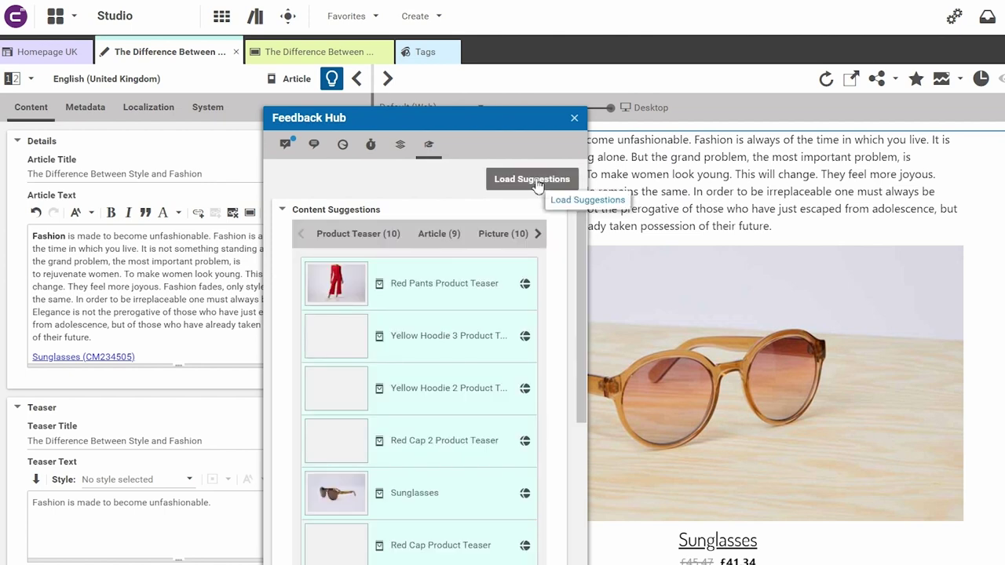
left_click_drag(497, 121, 633, 106)
left_click_drag(364, 177, 362, 380)
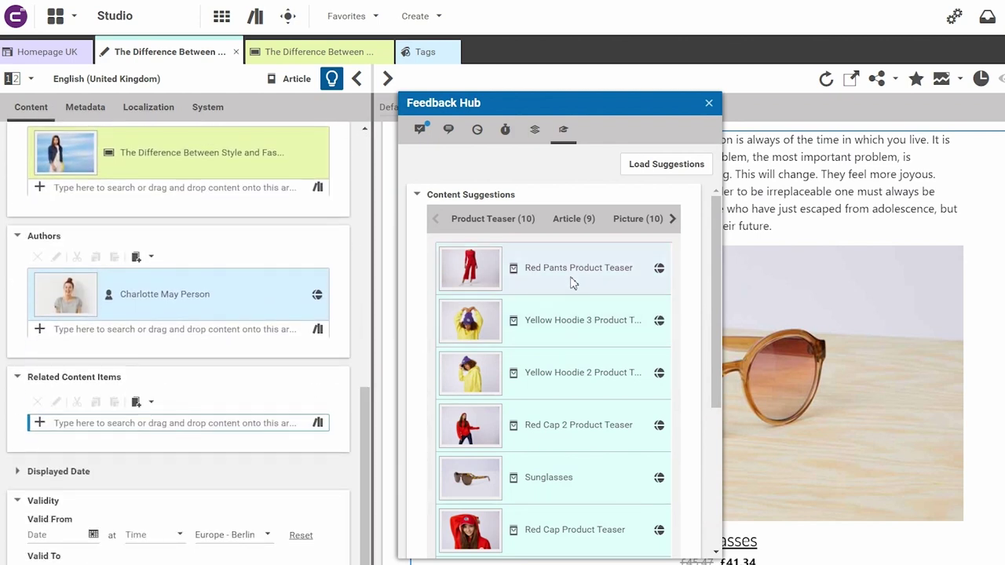
- Add Red Pants Product Teaser, Sunglasses and Fashion Trends this Summer as related content items
left_click_drag(572, 283, 199, 425)
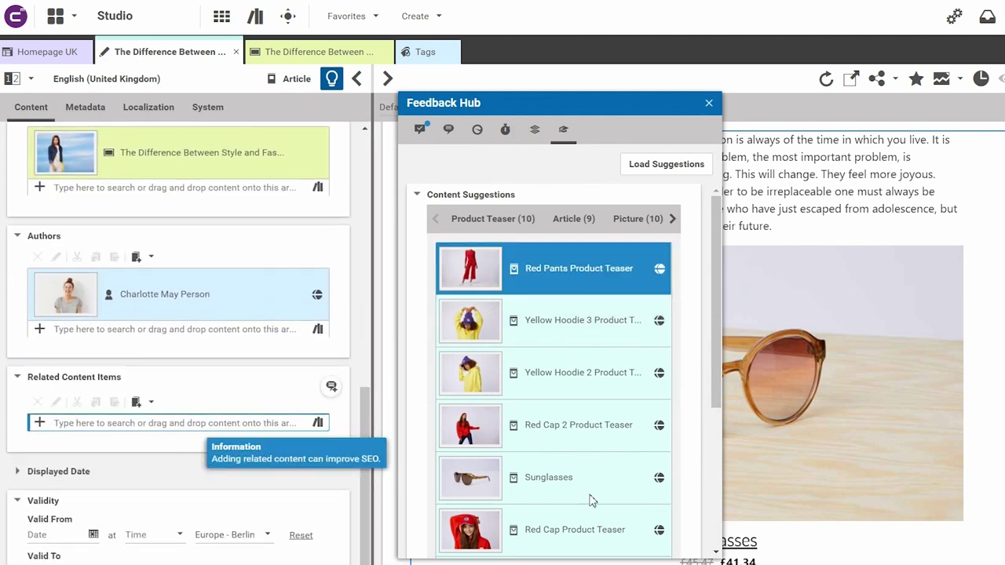
left_click_drag(591, 496, 175, 476)
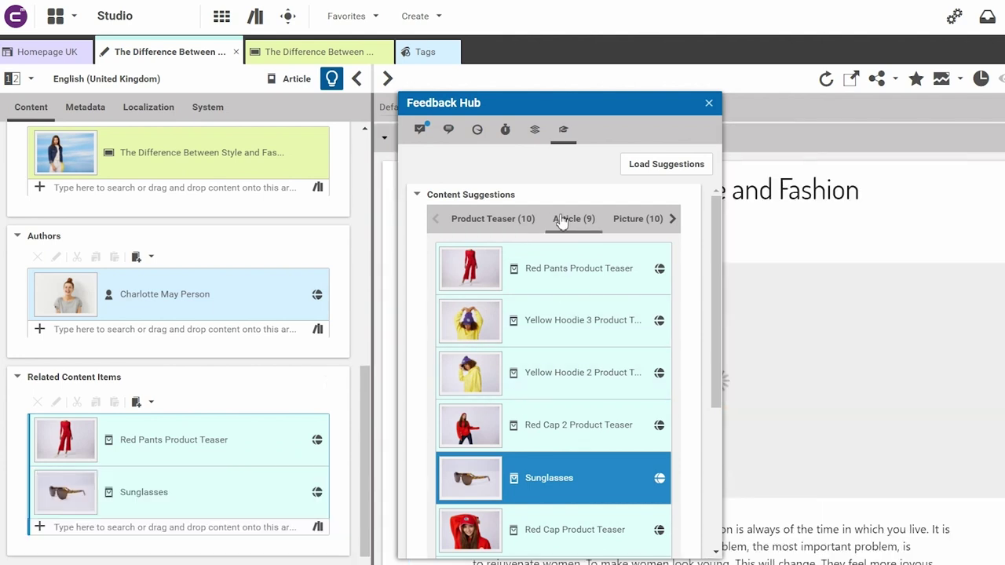
left_click(567, 219)
left_click_drag(549, 487, 187, 528)
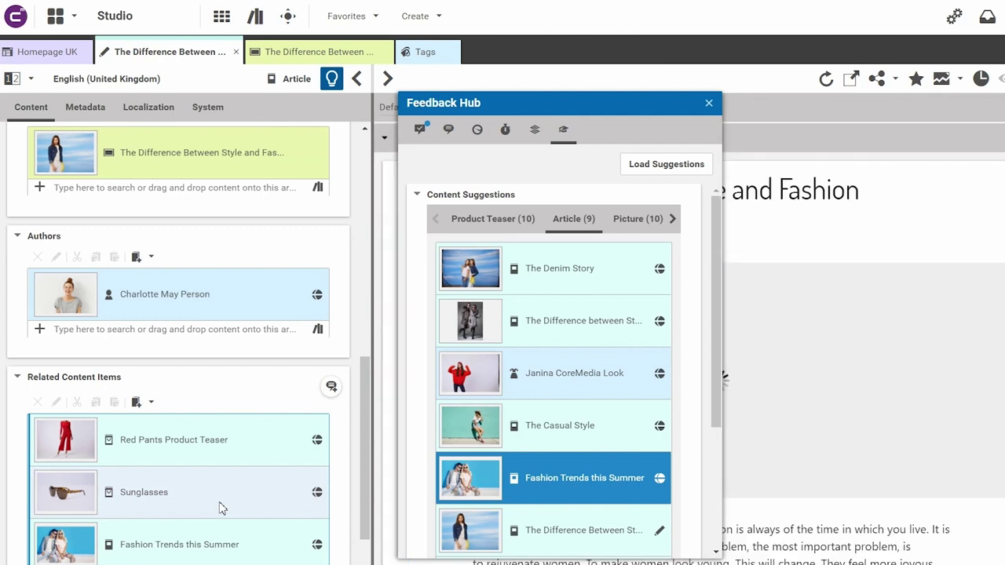
left_click(709, 104)
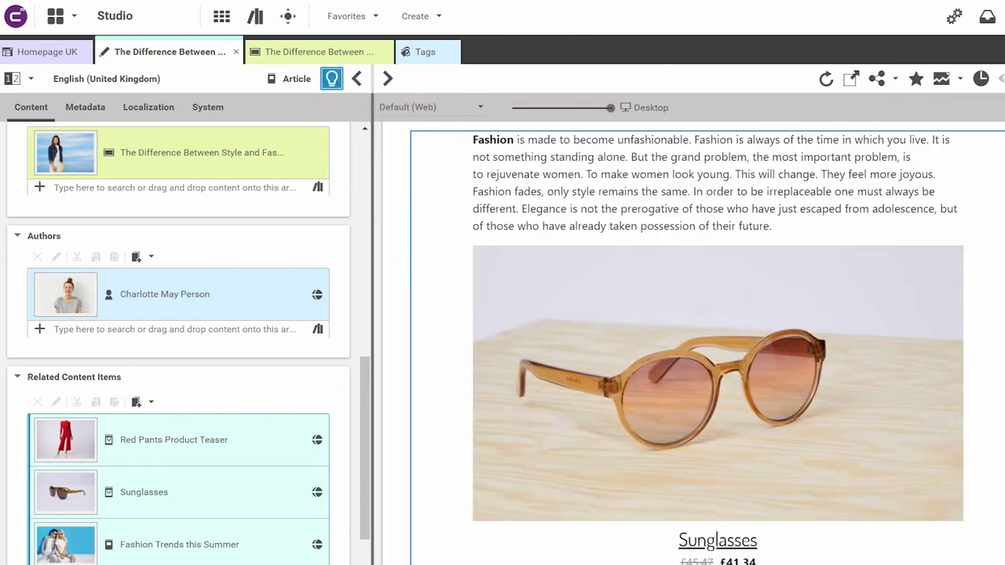
- Scroll the preview to Related Content: Red Pants £48.34, Sunglasses £41.34 and Fashion Trends
scroll(691, 345, "down", 10)
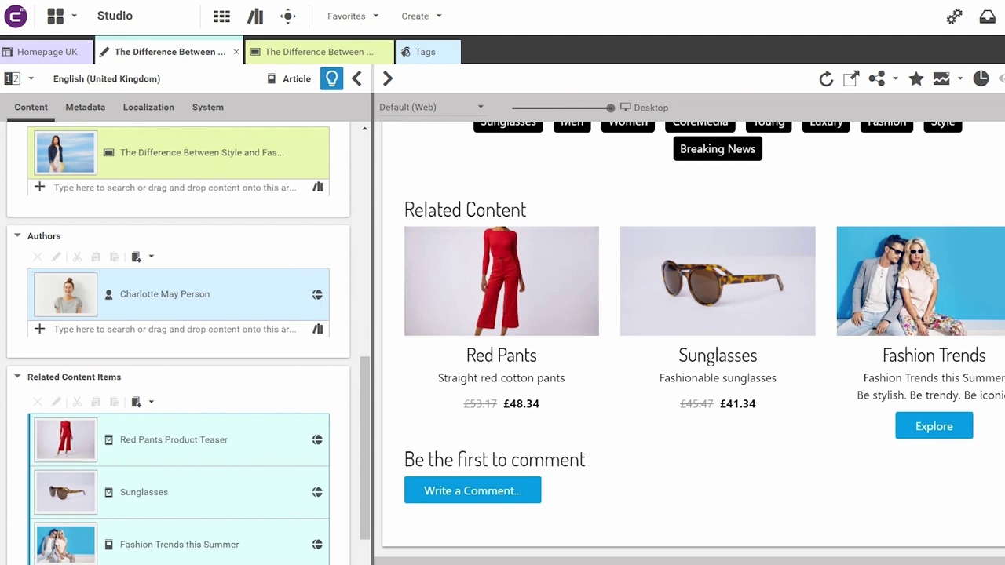
- Return to Homepage UK and scroll its preview from Editorial Blog to the 'The Difference Between Style and Fashion' teaser
left_click(34, 57)
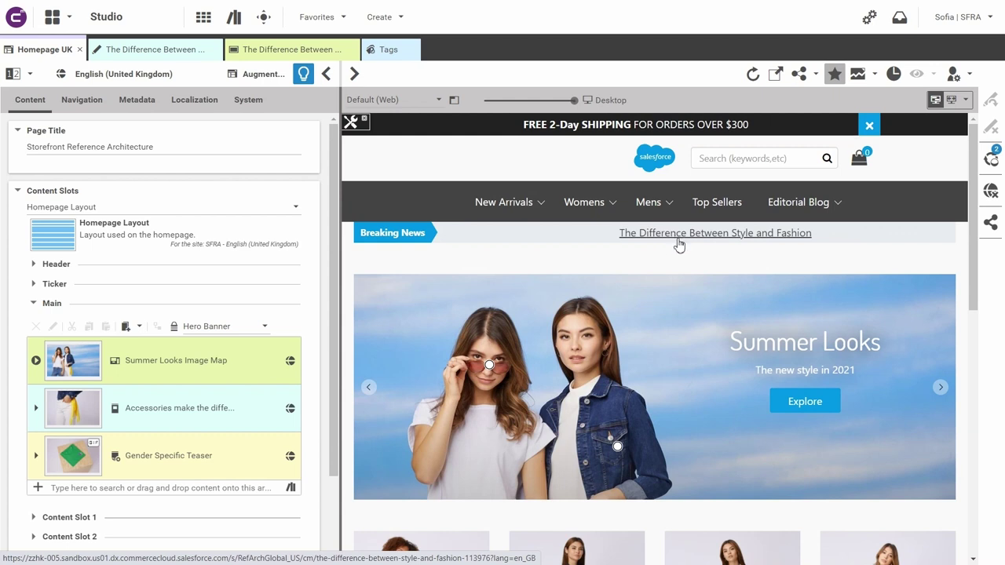
mouse_move(827, 202)
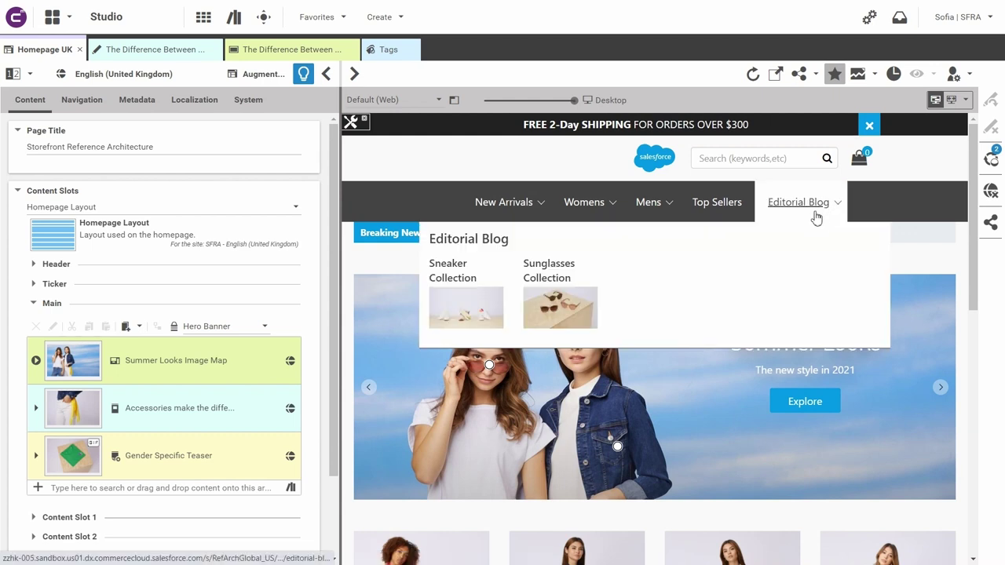
left_click(478, 246)
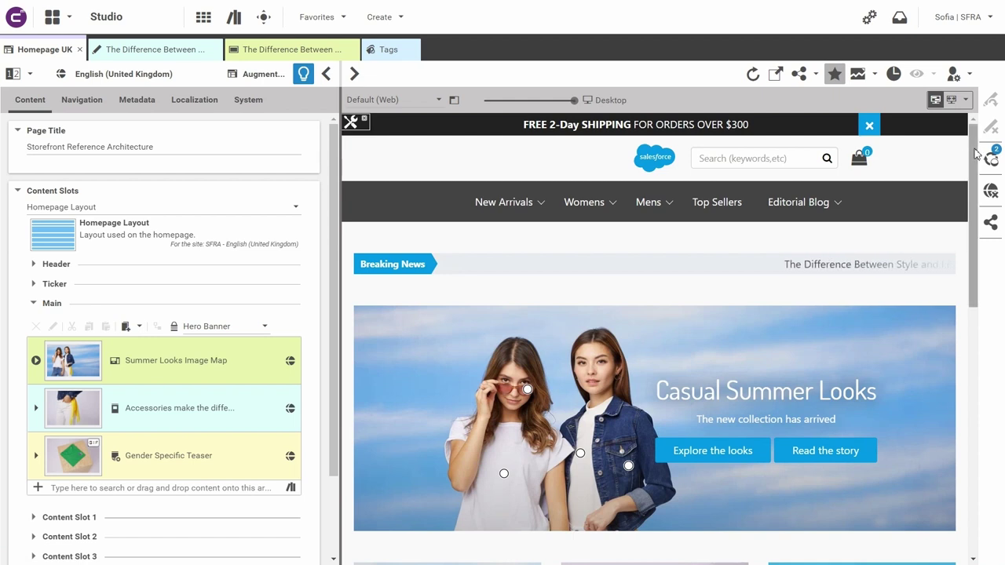
left_click_drag(973, 153, 977, 313)
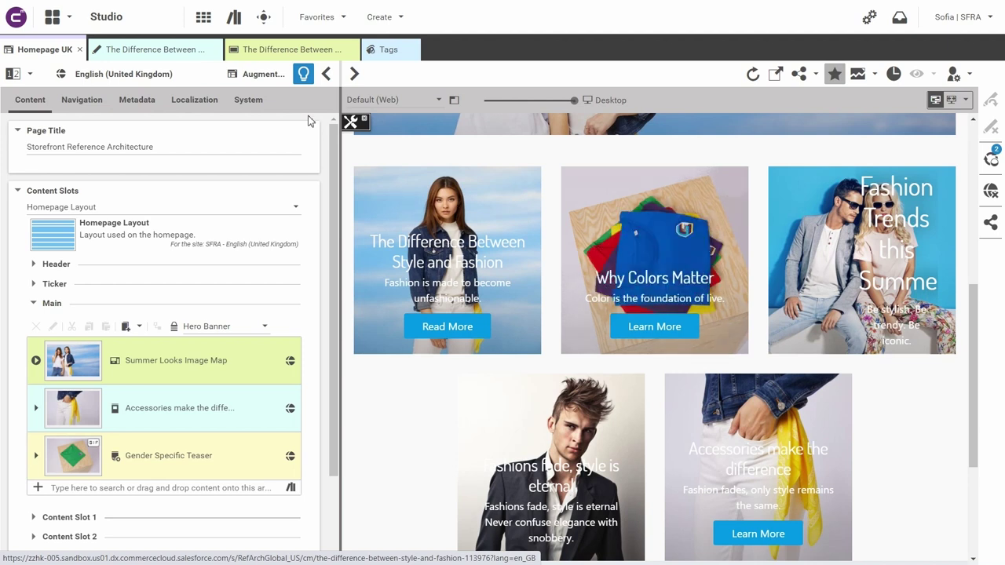
- Open the Control Room beside the editor and start a localization workflow for the article from My Edited Content
left_click(265, 19)
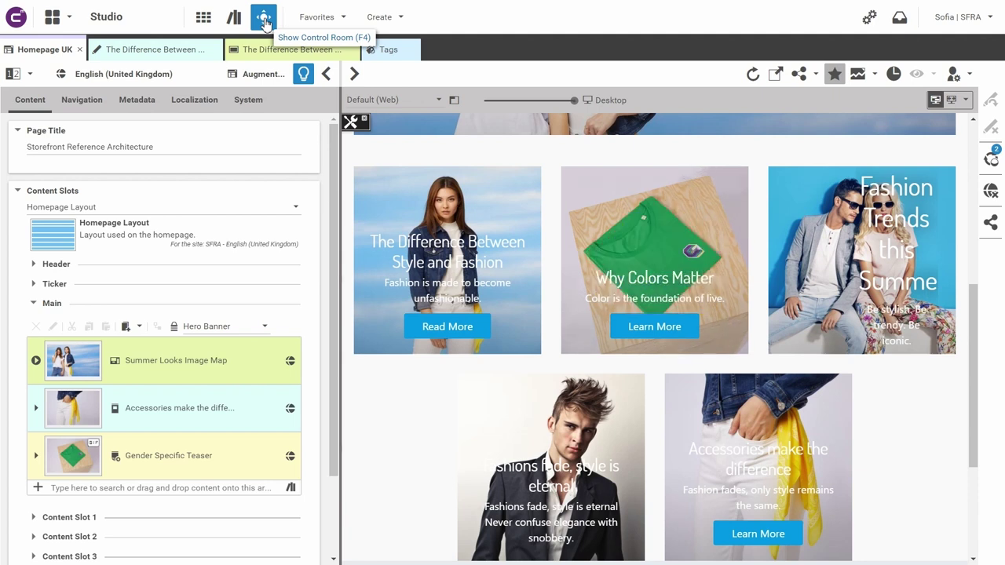
left_click(267, 24)
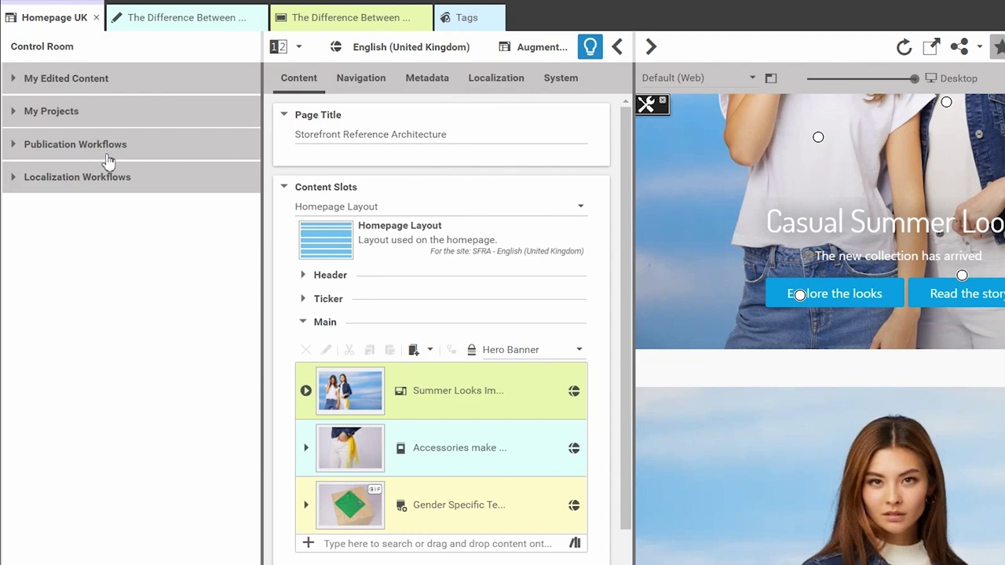
left_click(15, 79)
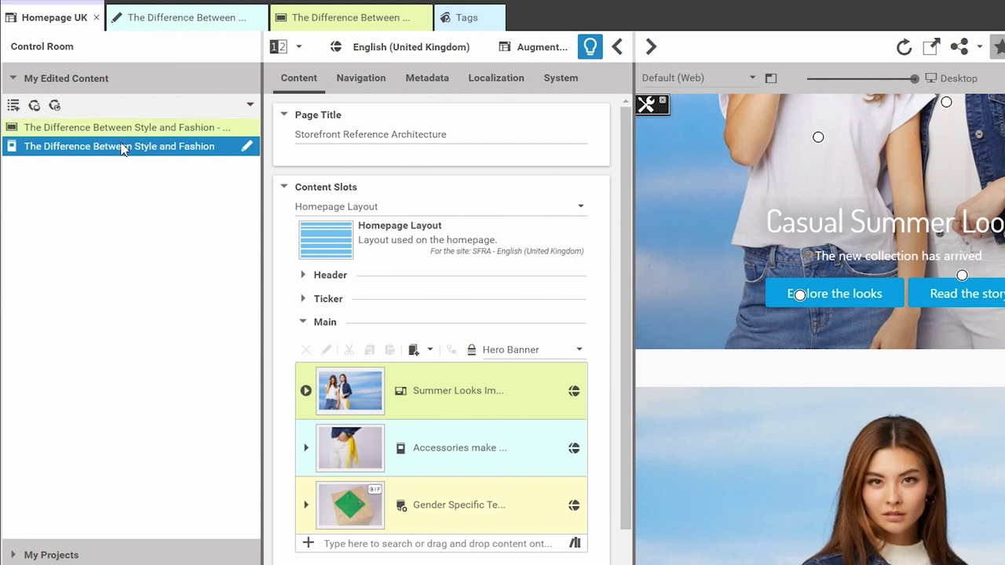
left_click(55, 107)
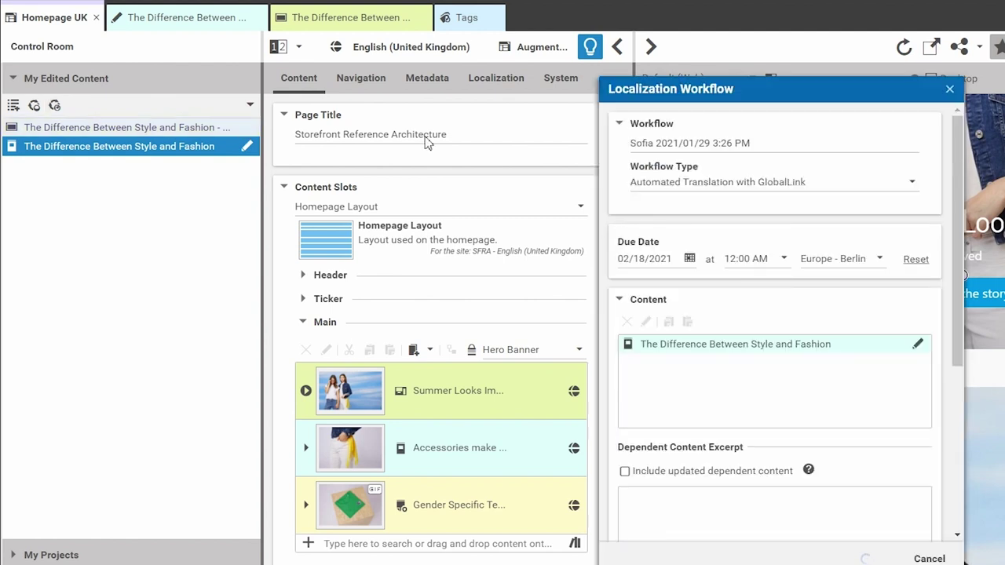
- Set the workflow type to Automated Translation with Google Translate for French and Italian, and start it
left_click_drag(716, 90, 507, 76)
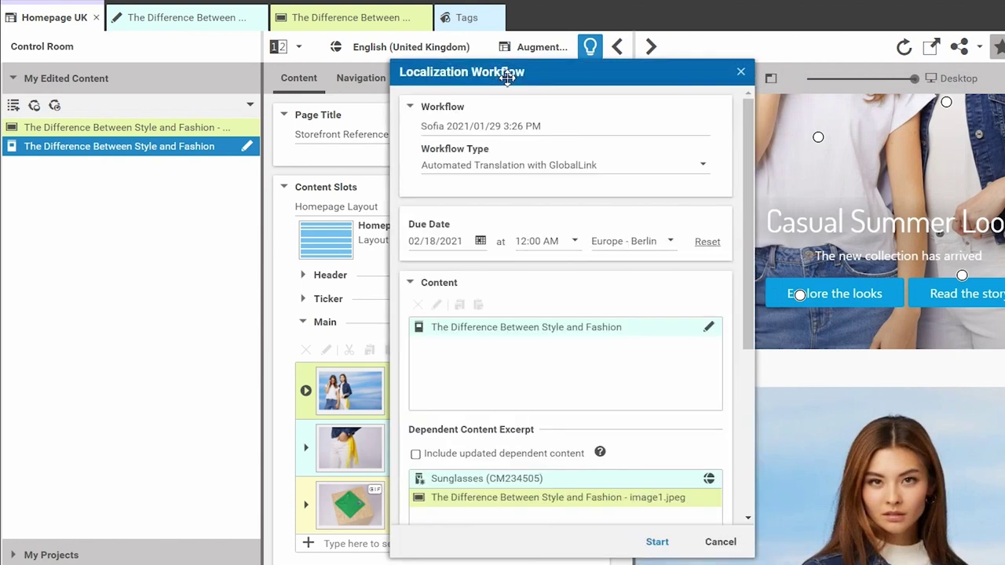
left_click(606, 166)
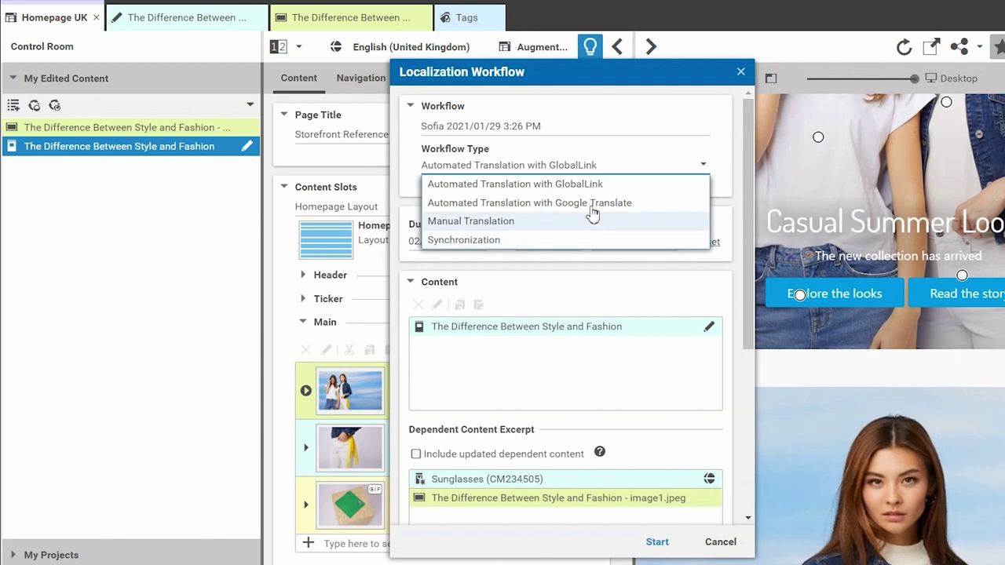
left_click(593, 203)
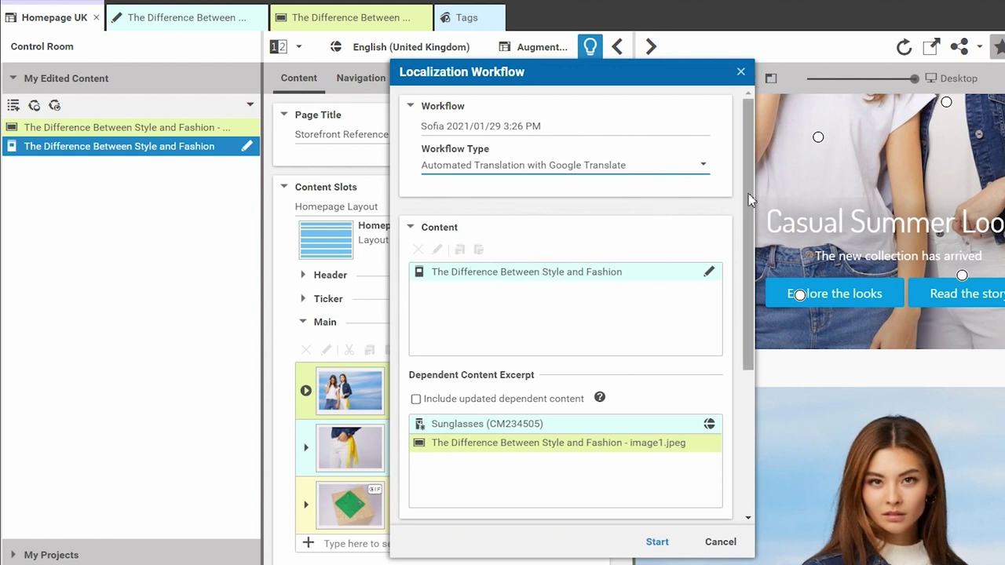
left_click_drag(749, 200, 751, 357)
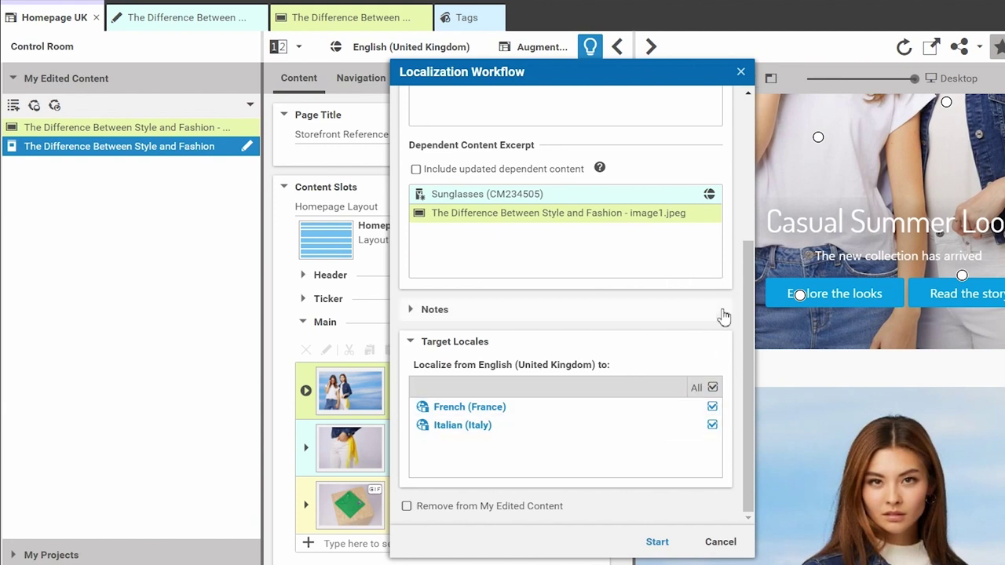
left_click_drag(743, 307, 745, 149)
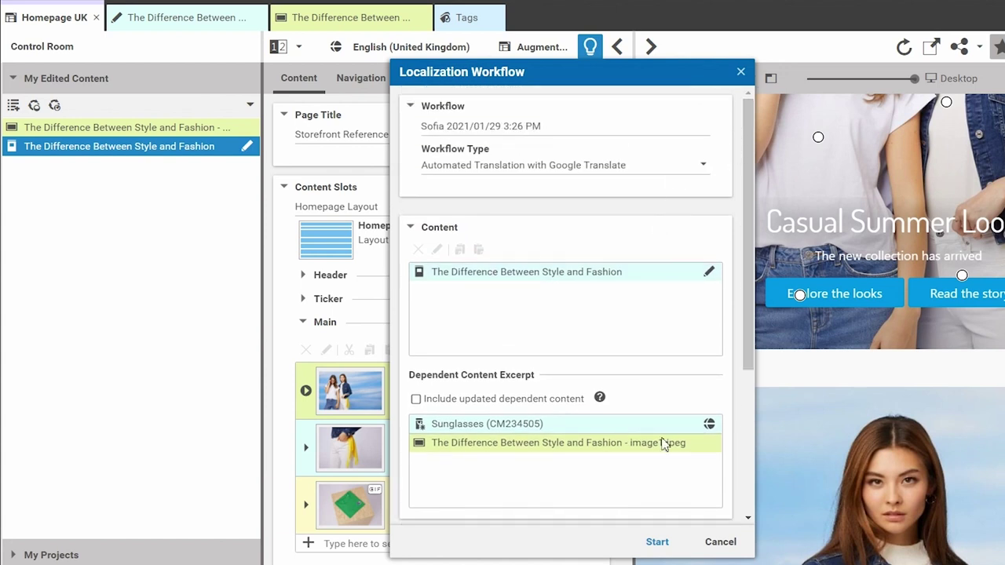
left_click(658, 542)
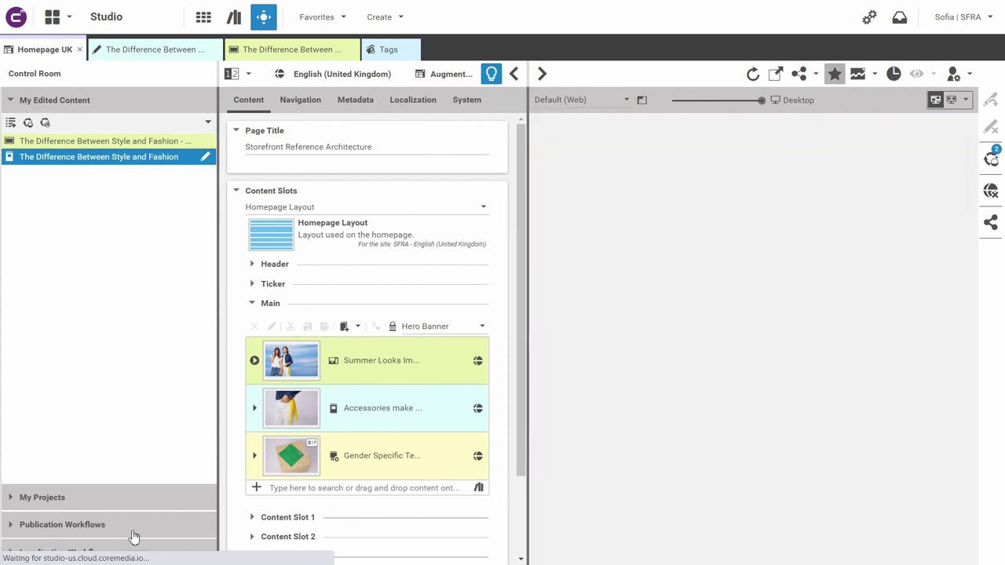
- Open the Italian workflow's translated article 'La Differenza Tra Stile e Fashion' and view it without comparison
left_click(8, 553)
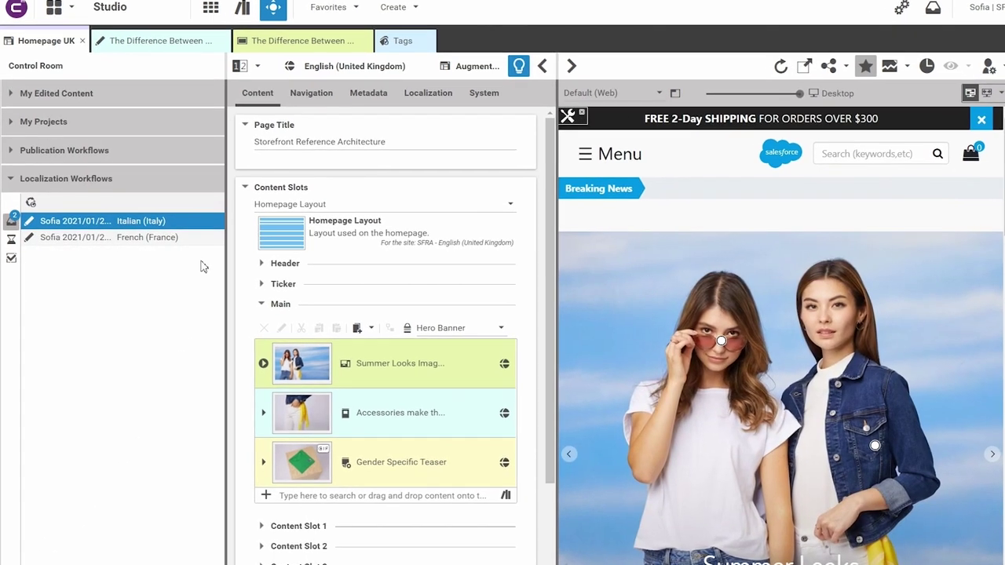
mouse_move(208, 227)
left_click(236, 217)
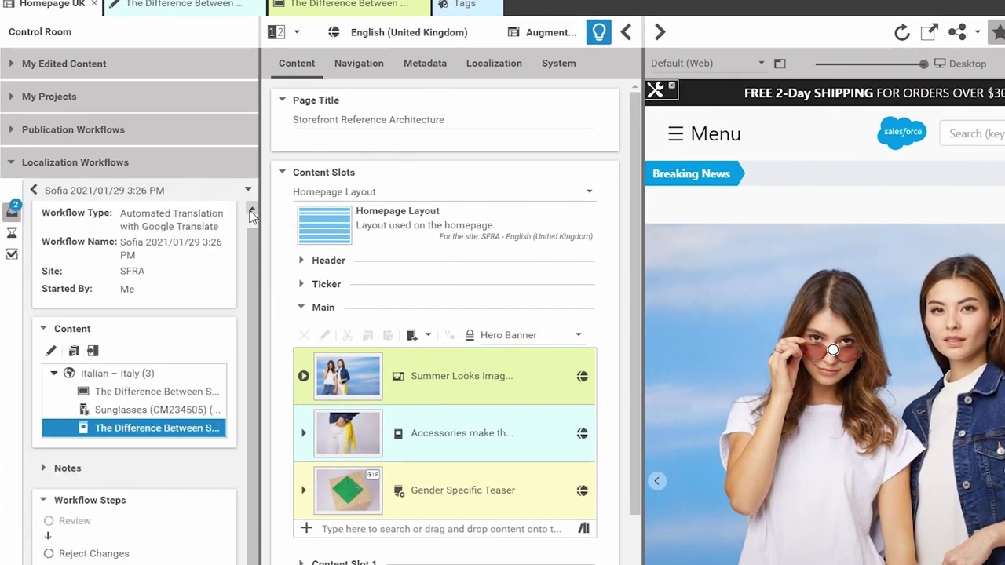
double_click(166, 428)
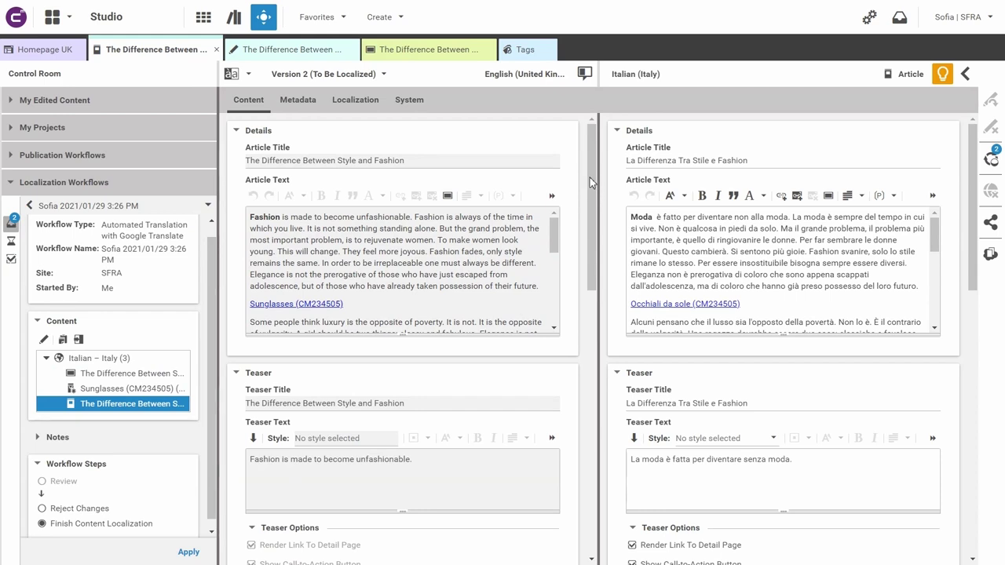
mouse_move(591, 176)
left_mouse_down()
mouse_move(590, 213)
mouse_move(589, 177)
left_mouse_up()
left_click(231, 74)
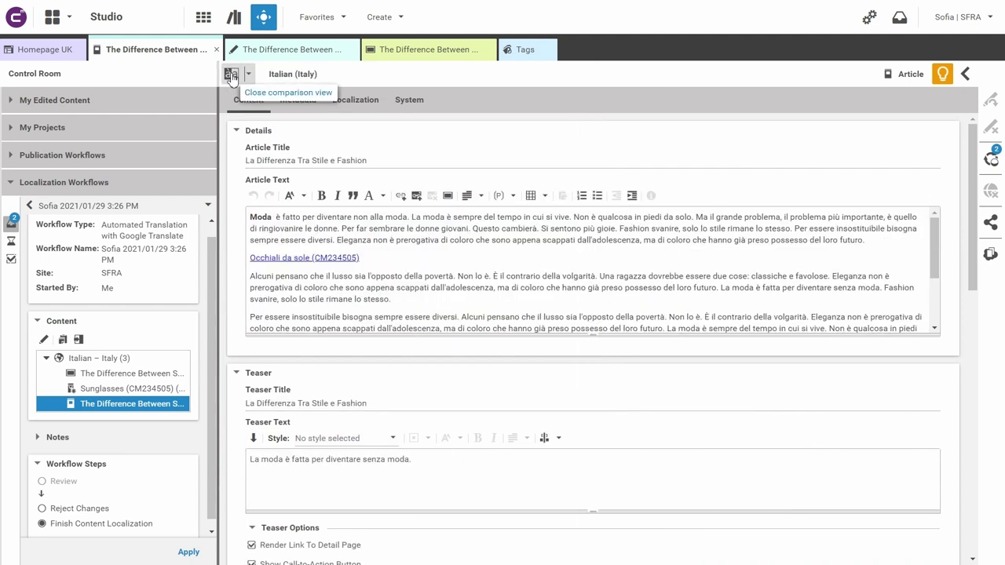
- Show a widened preview of the Italian article, with 'Occhiali da sole' rendered at 48,23 €
left_click(965, 74)
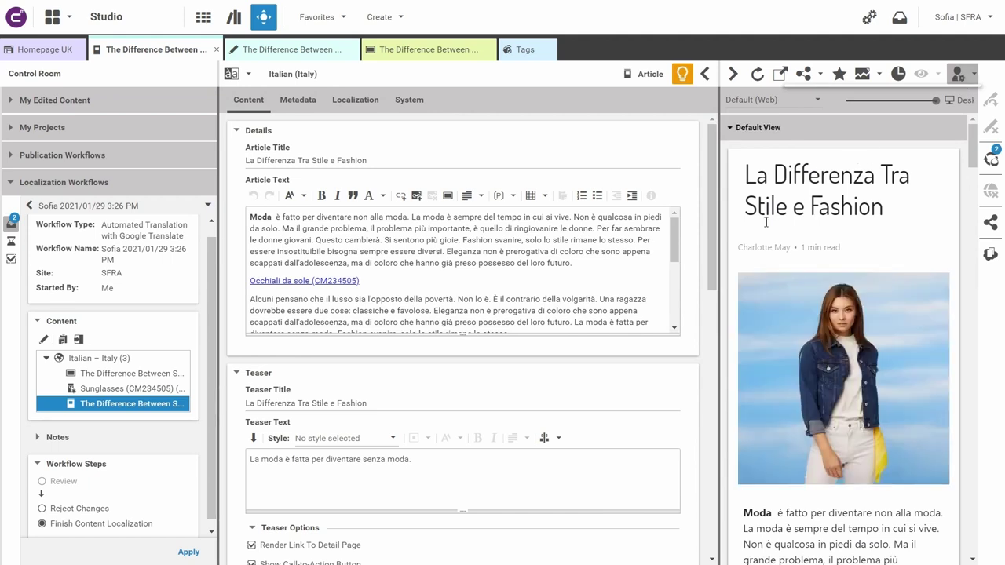
left_click_drag(721, 232, 537, 236)
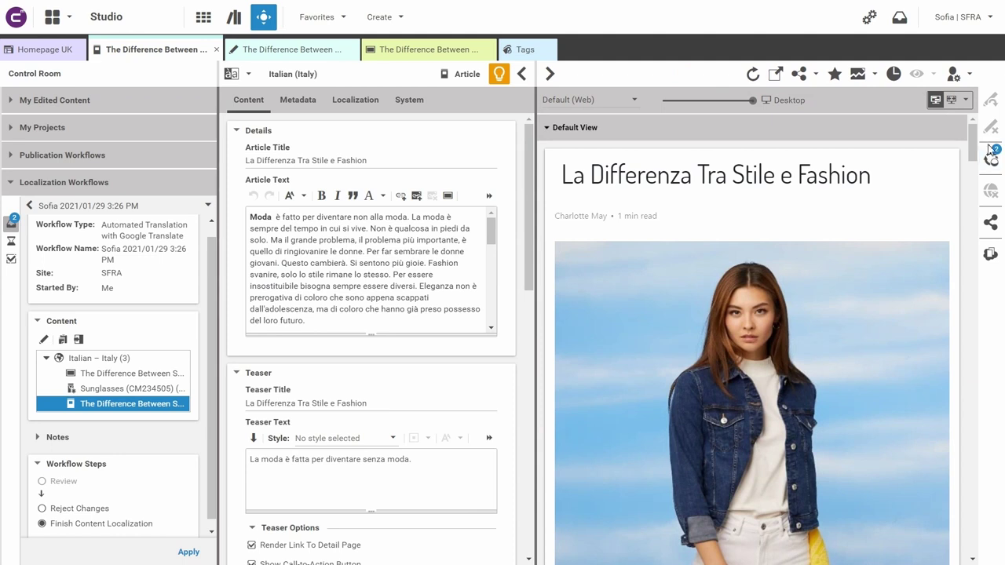
mouse_move(977, 144)
left_mouse_down()
mouse_move(981, 221)
mouse_move(973, 143)
left_mouse_up()
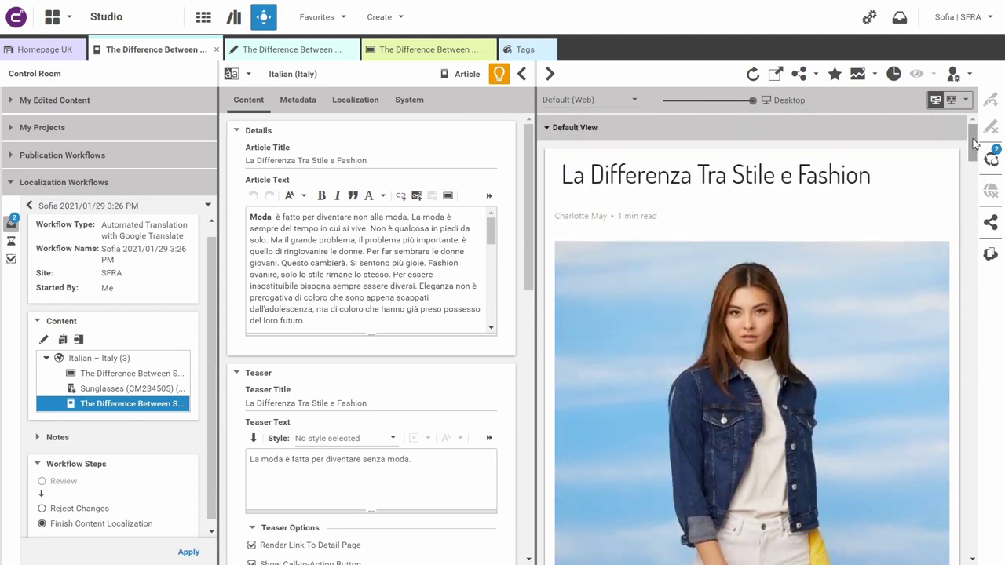